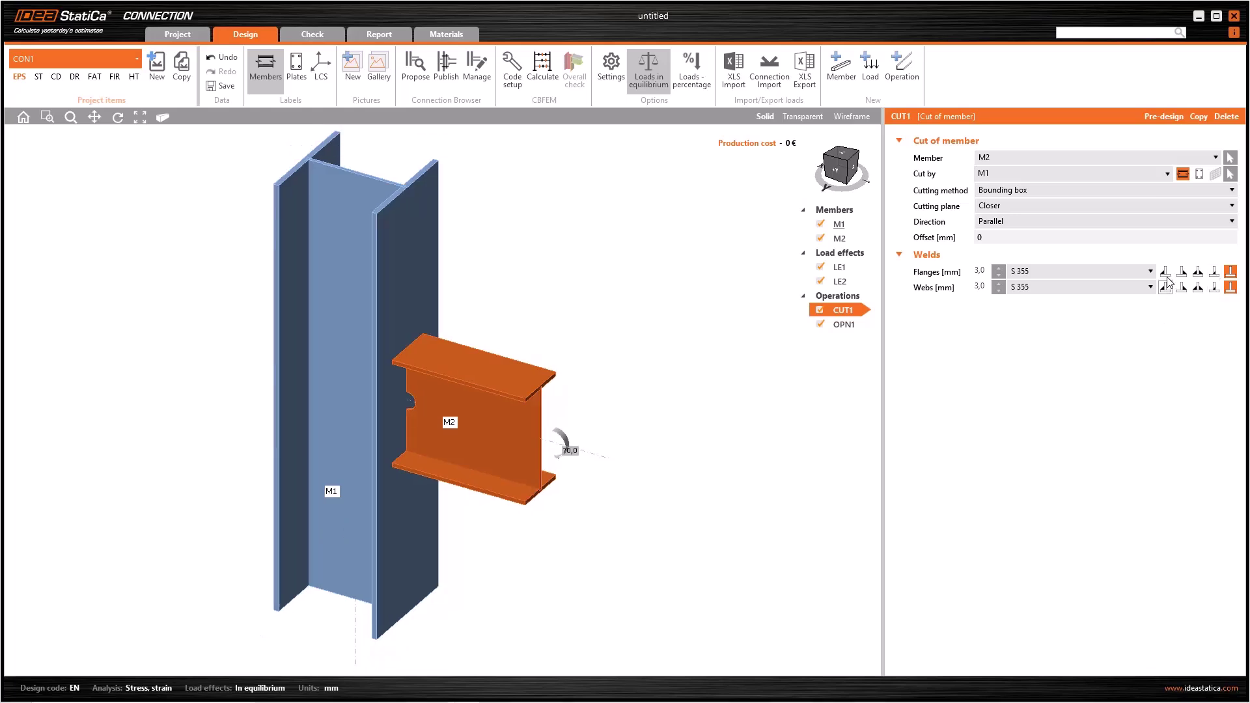
# Step: Compare the fillet options for M2's flange welds, then switch them to butt welds
pyautogui.click(1165, 271)
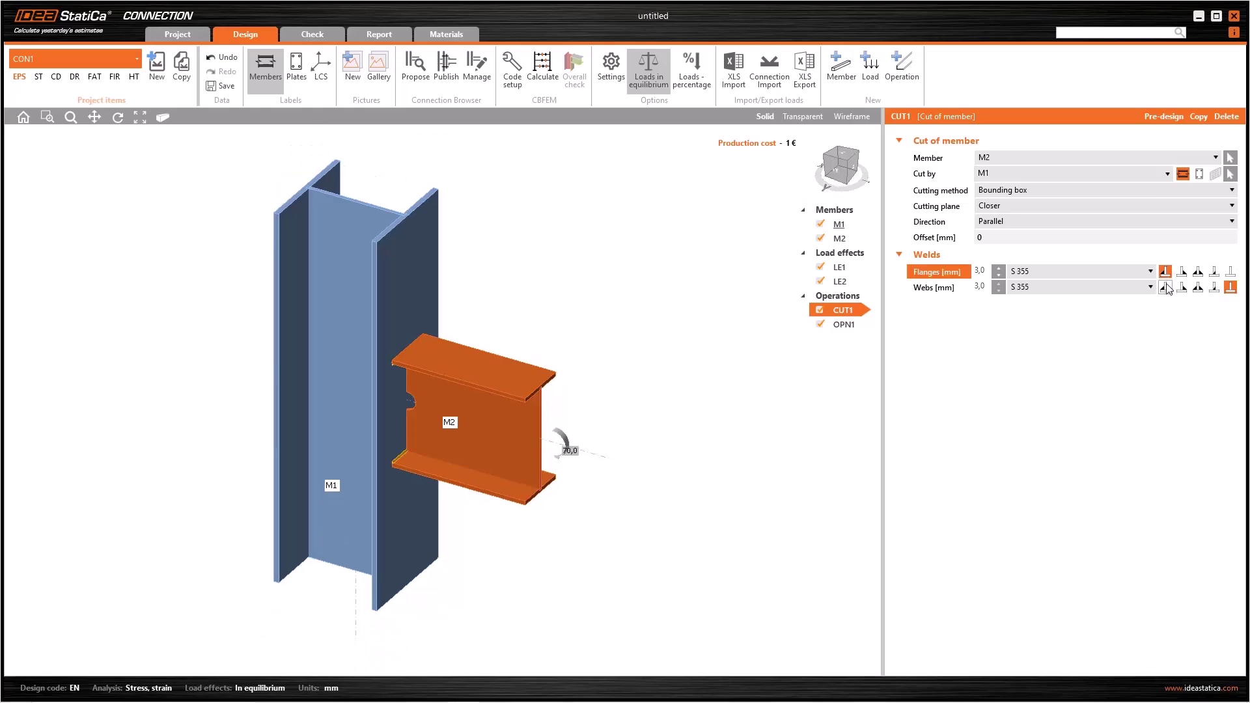
pyautogui.scroll(4, 365, 369)
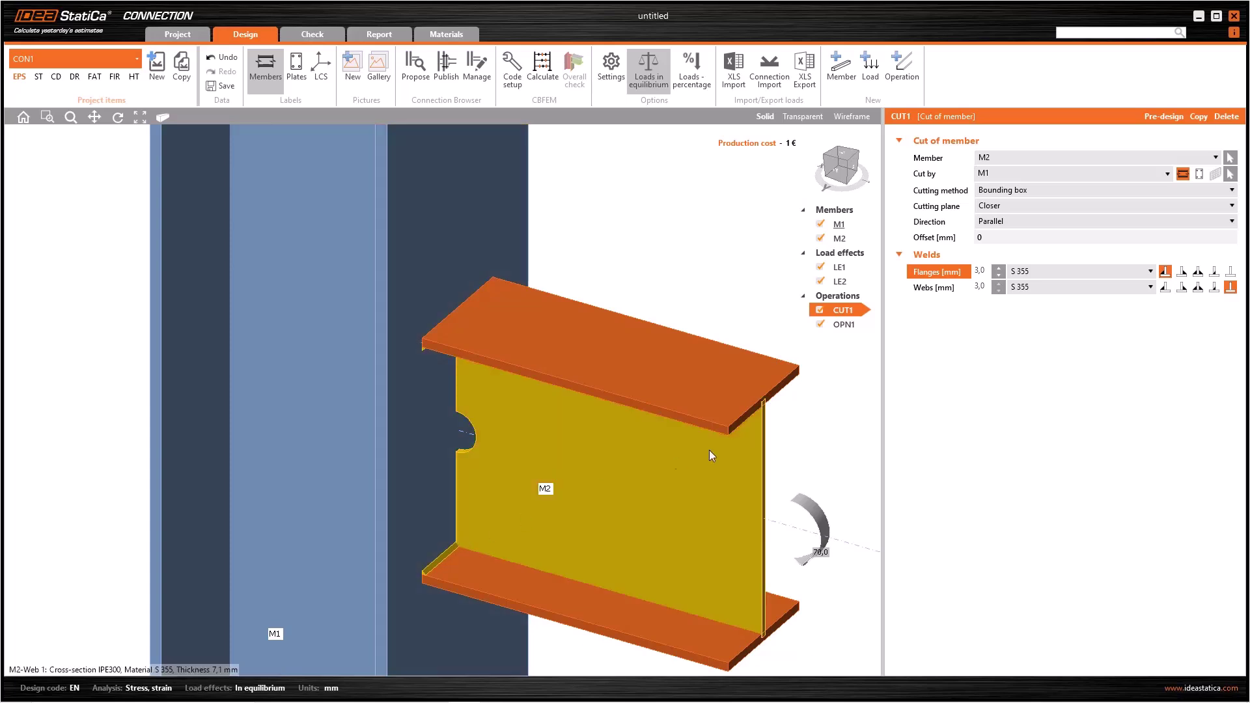
pyautogui.click(1182, 272)
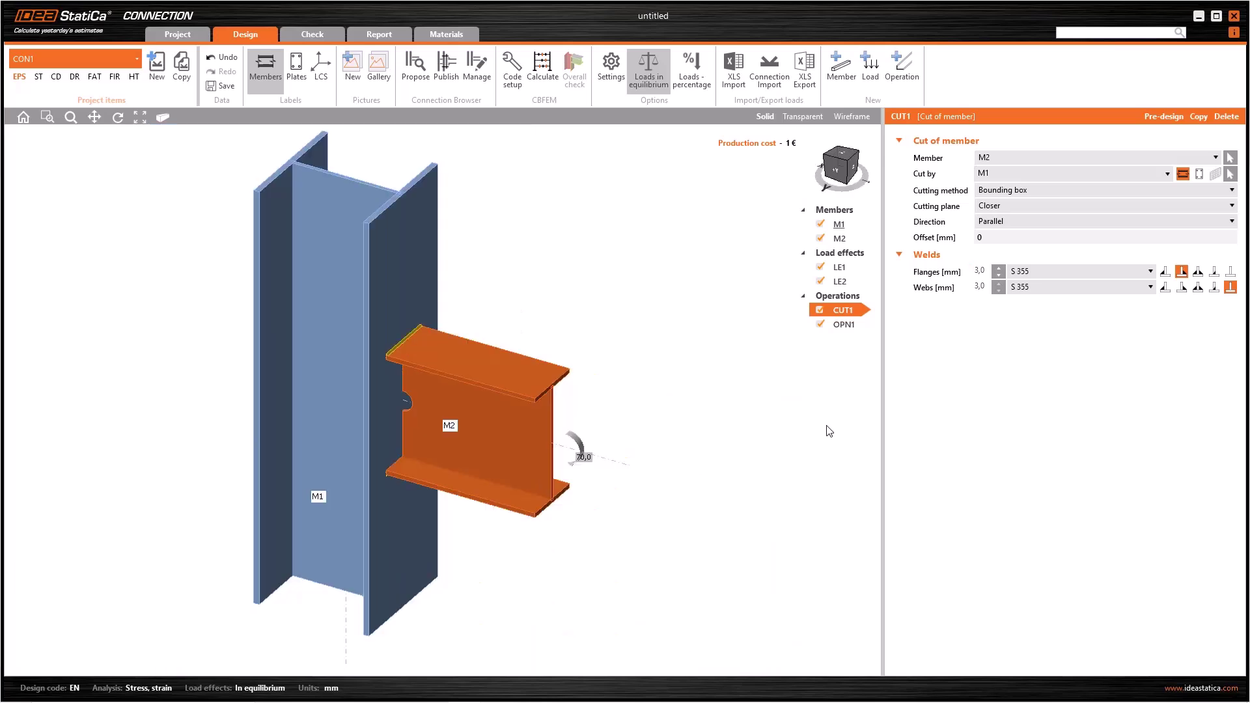
pyautogui.click(1231, 272)
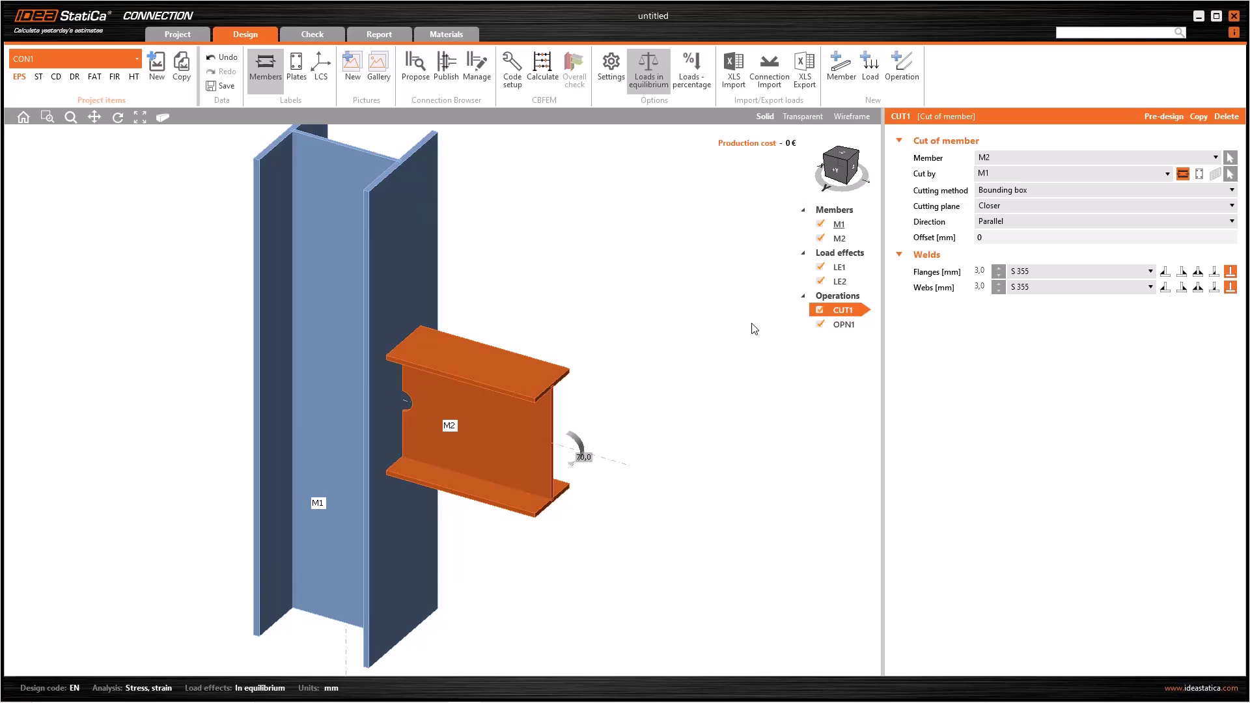
# Step: Add a general weld operation Weld1 with Edge to surface placement and Type Weld
pyautogui.click(898, 76)
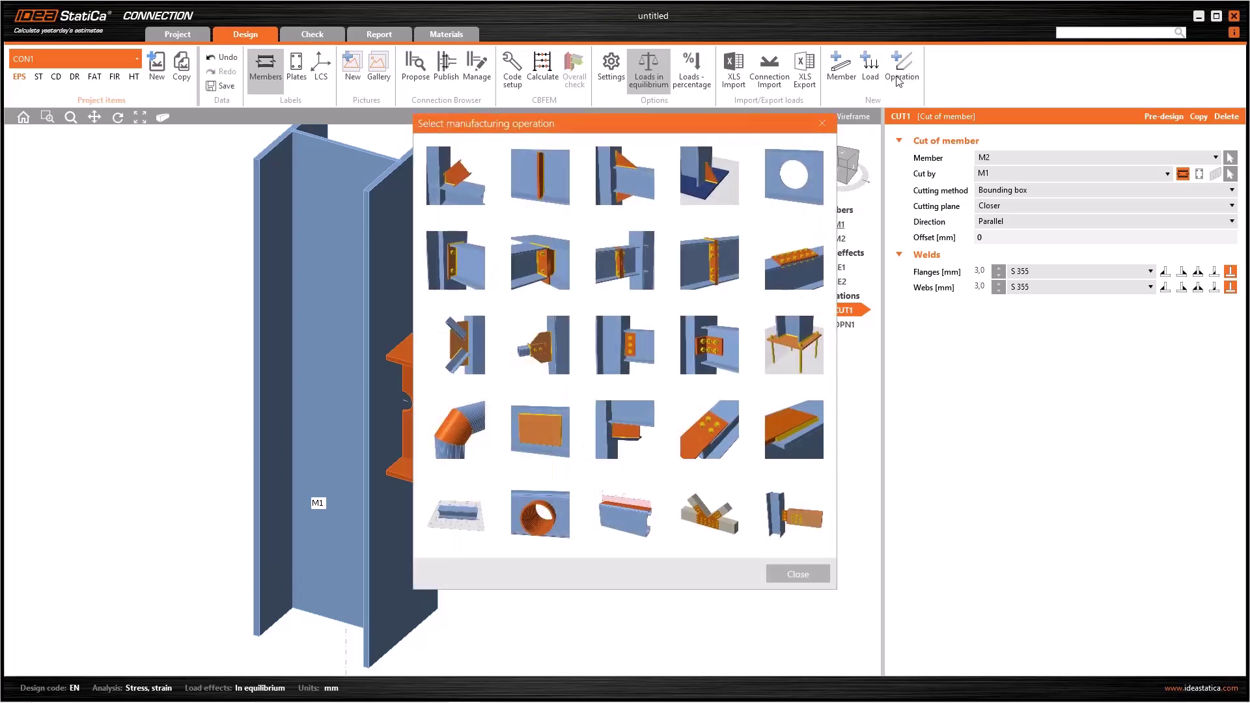
pyautogui.click(794, 430)
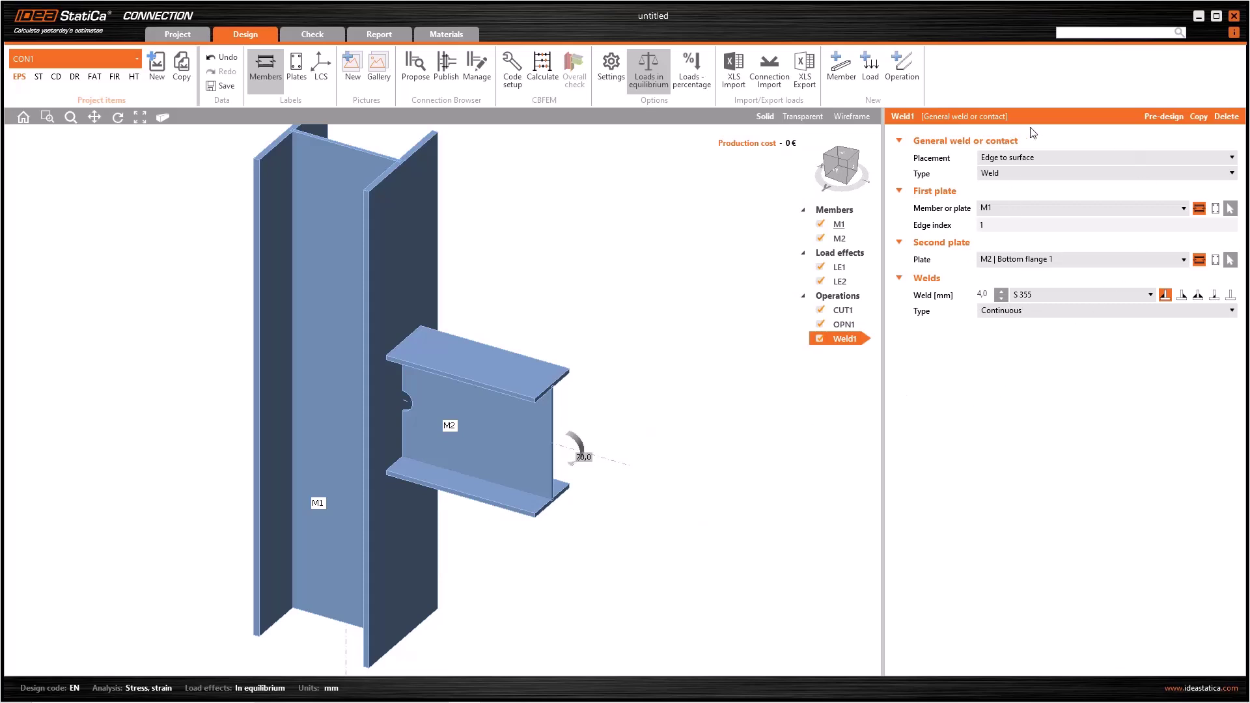
pyautogui.click(1052, 158)
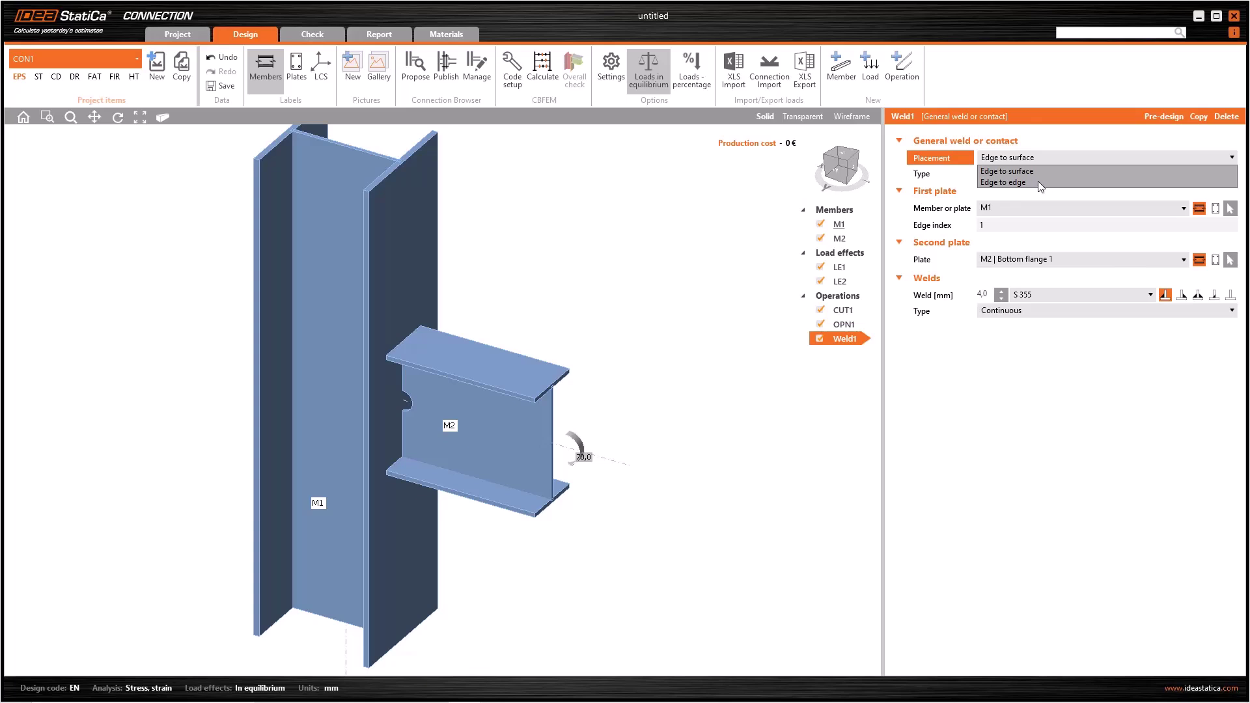
pyautogui.click(1070, 140)
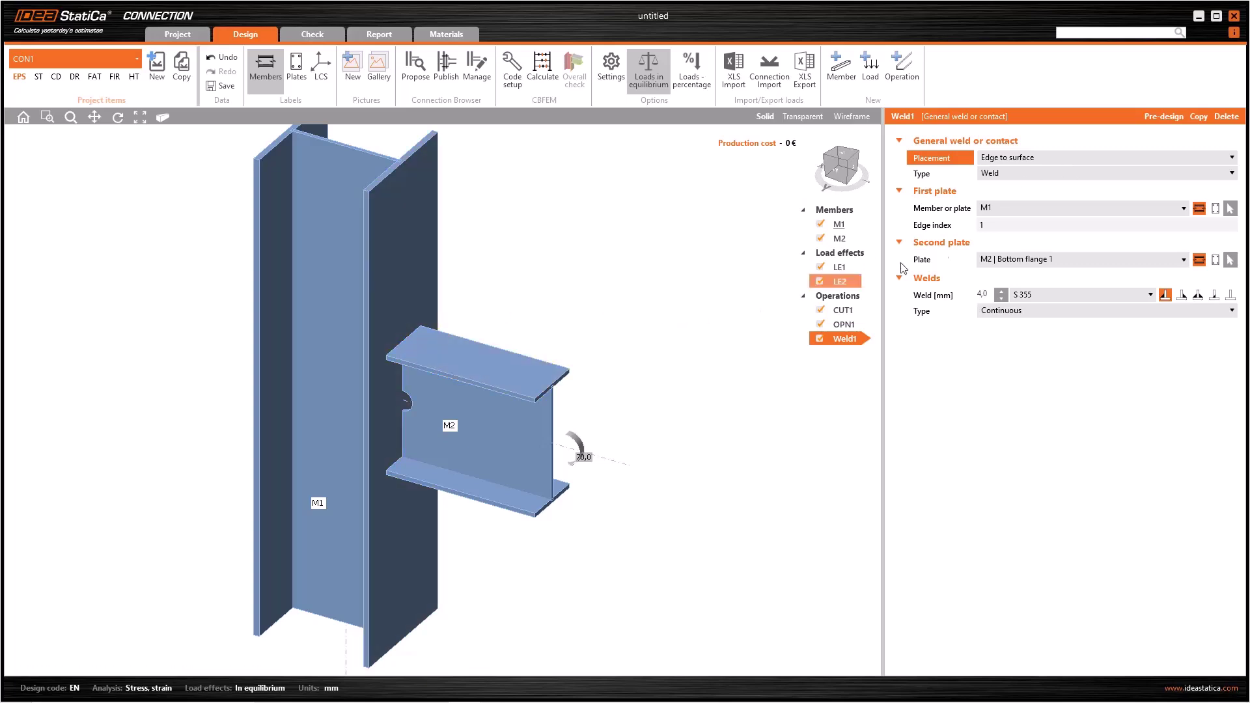
pyautogui.click(1054, 157)
pyautogui.click(1050, 171)
pyautogui.click(1029, 174)
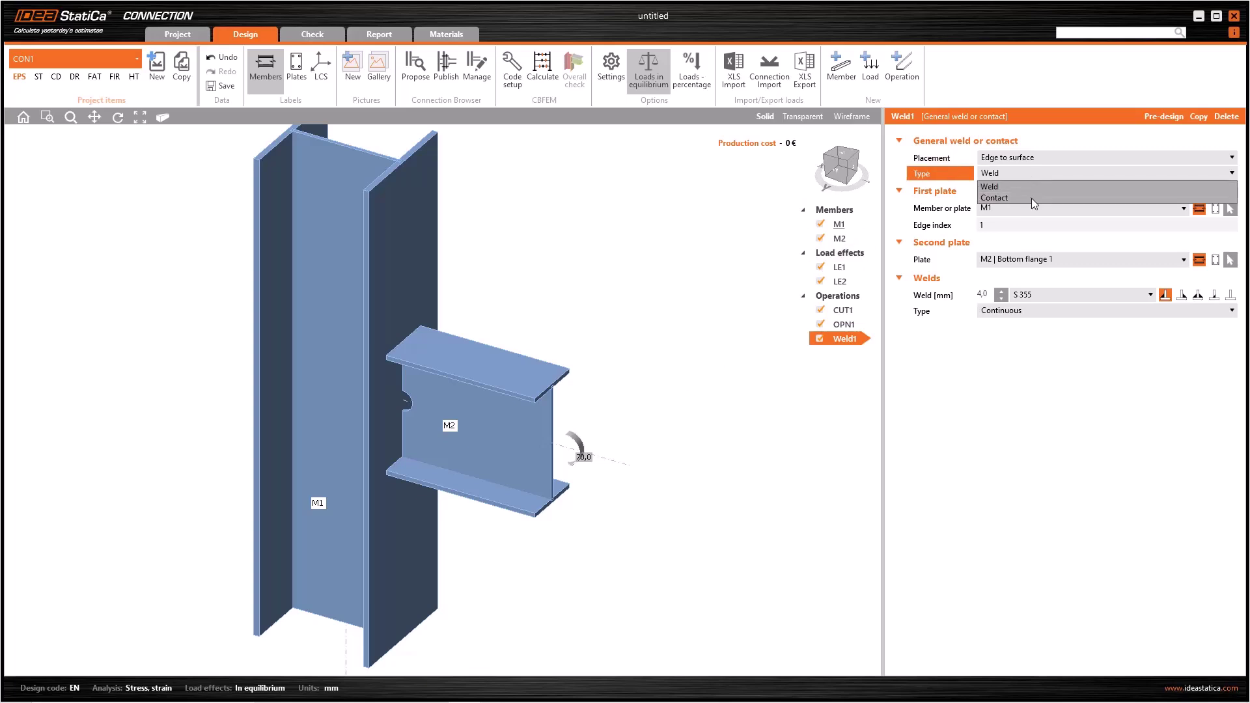
pyautogui.click(956, 391)
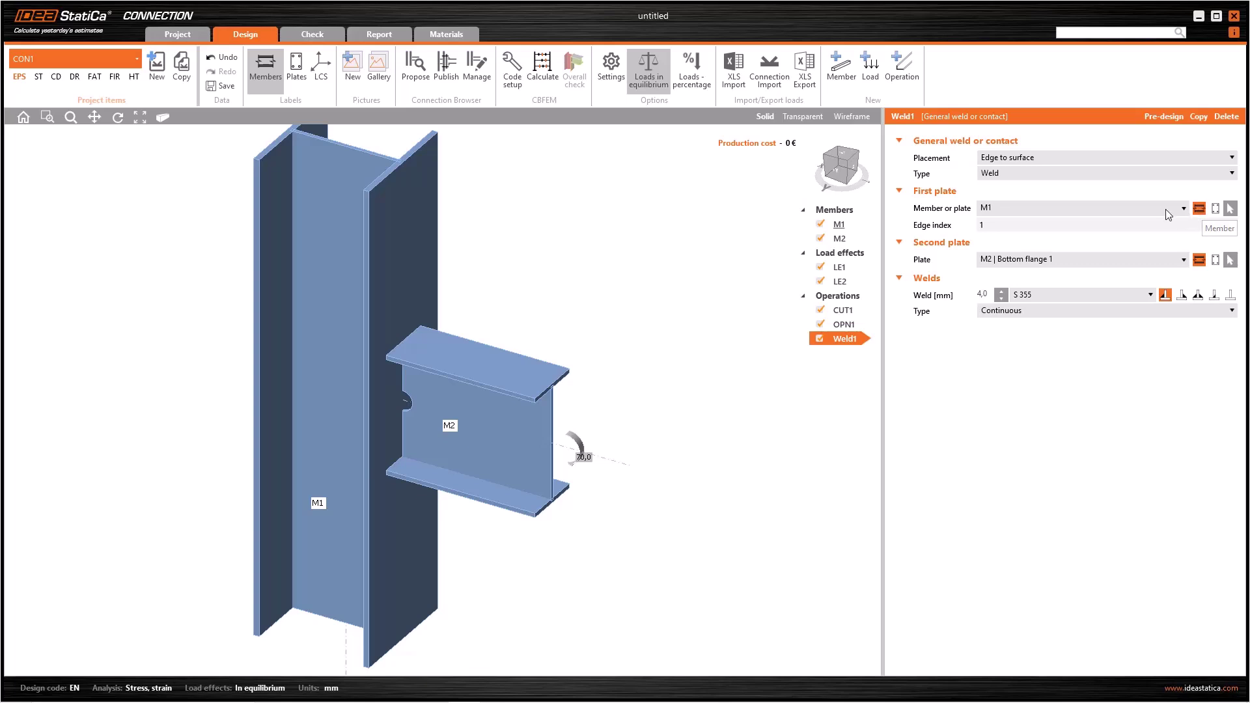
# Step: Try M2 | Top flange 1 as Weld1's first plate and inspect it in the view
pyautogui.click(1143, 208)
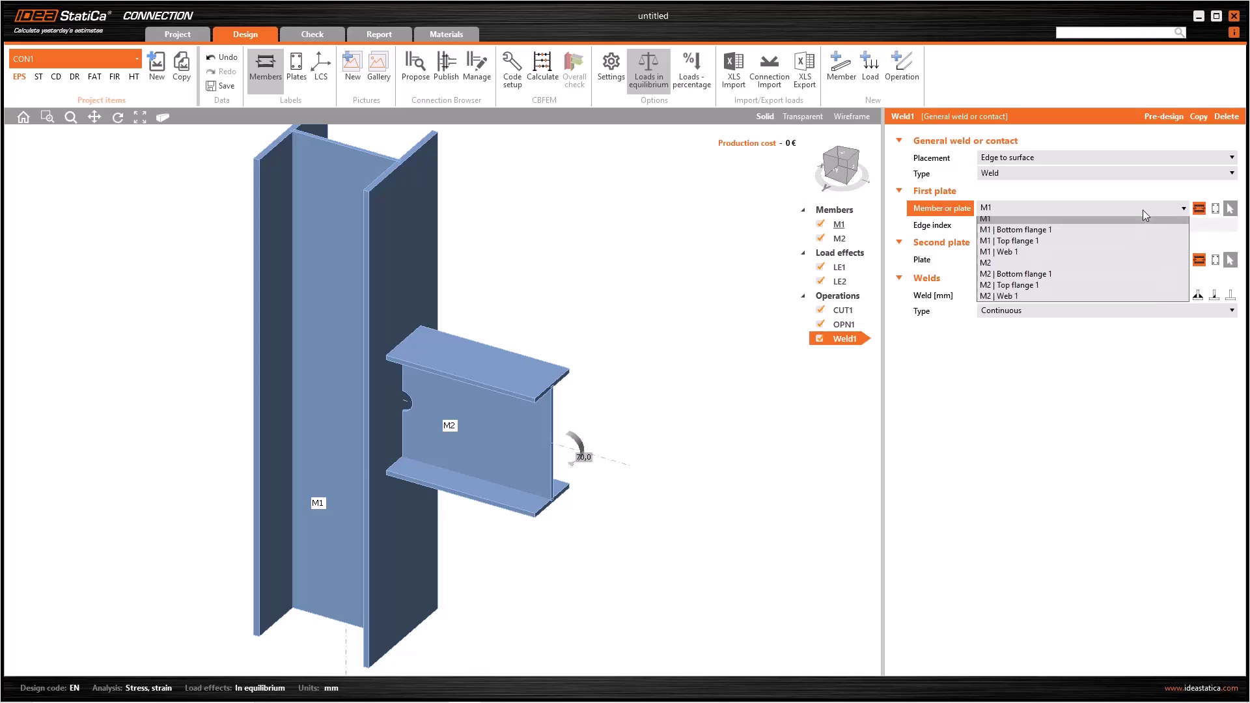
pyautogui.click(1028, 289)
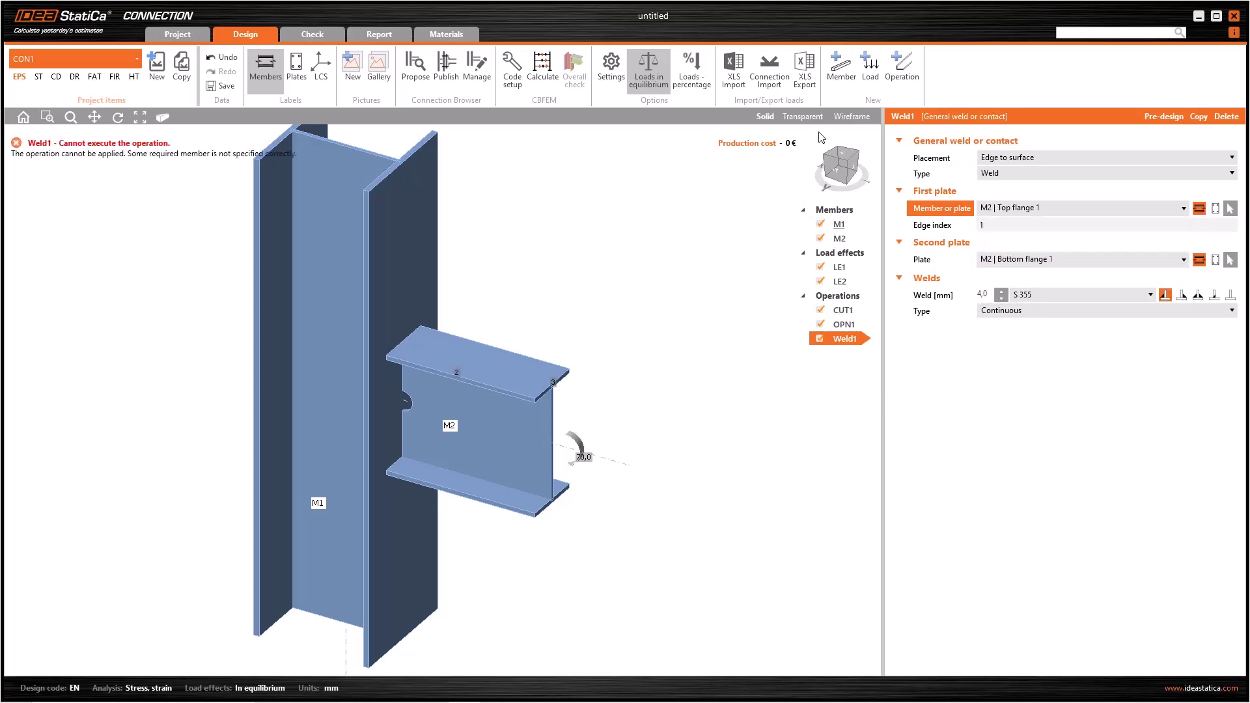
pyautogui.scroll(5, 445, 321)
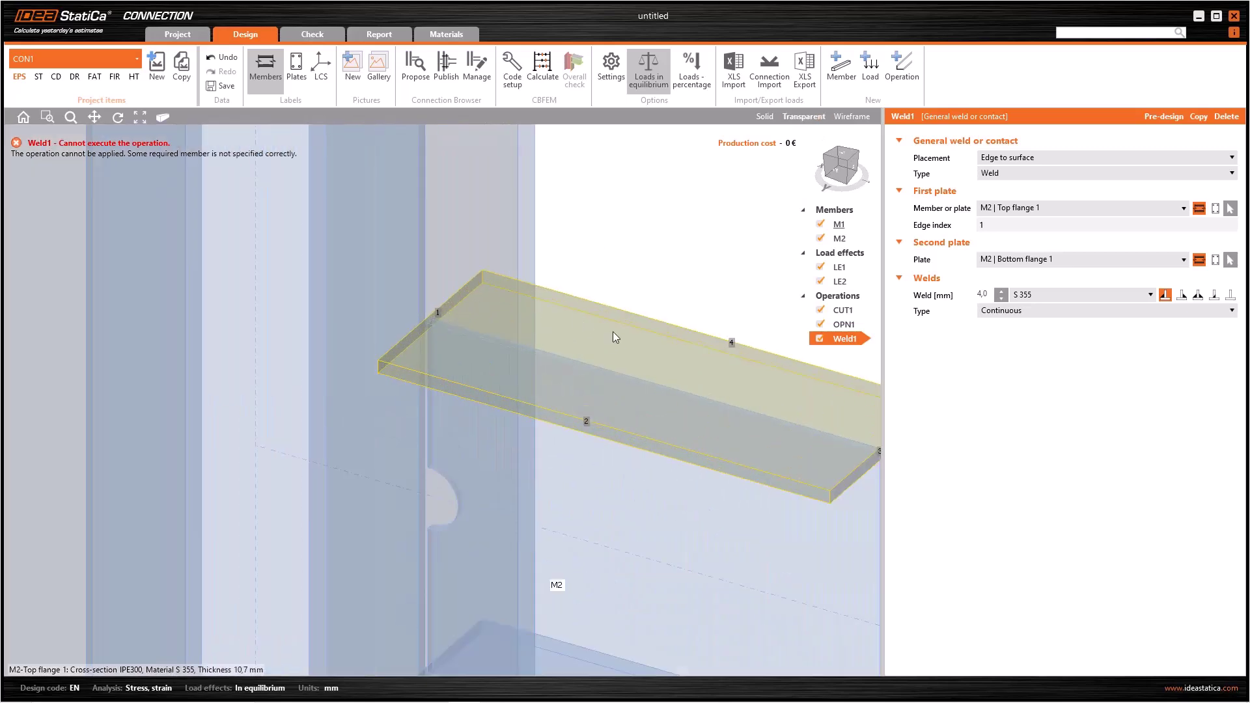
pyautogui.moveTo(589, 338); pyautogui.dragTo(476, 372, button='middle')
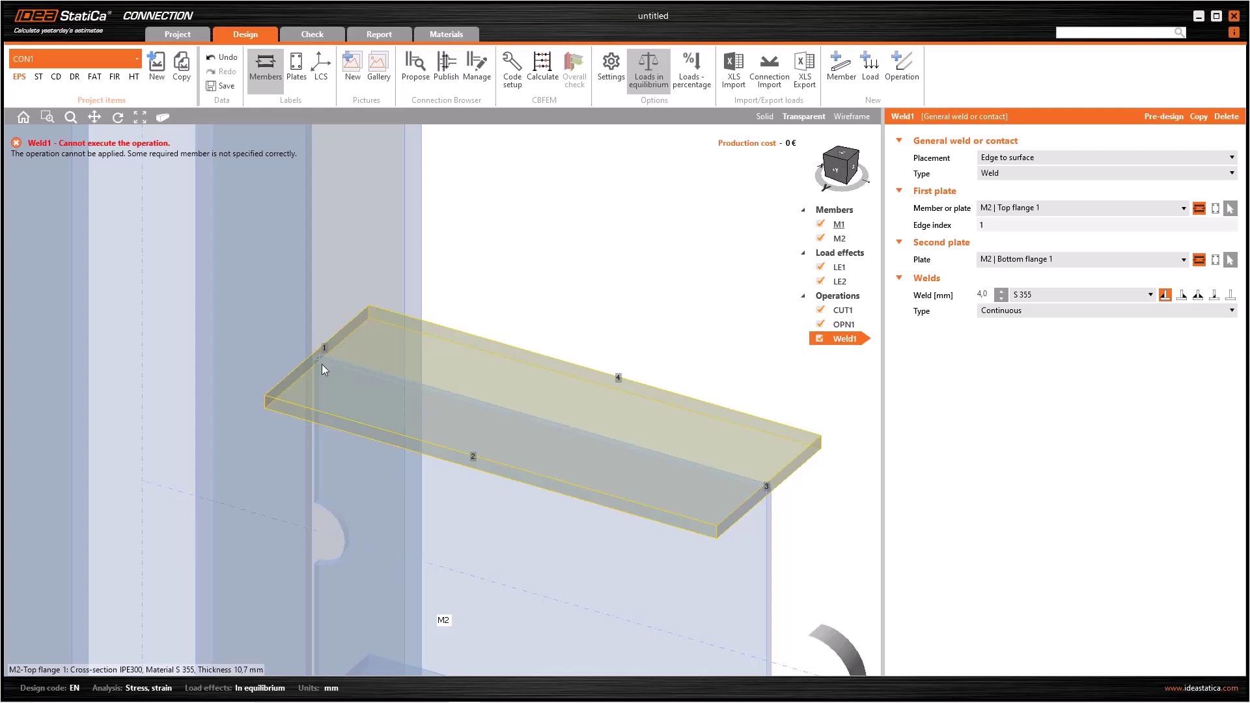
pyautogui.scroll(2, 326, 353)
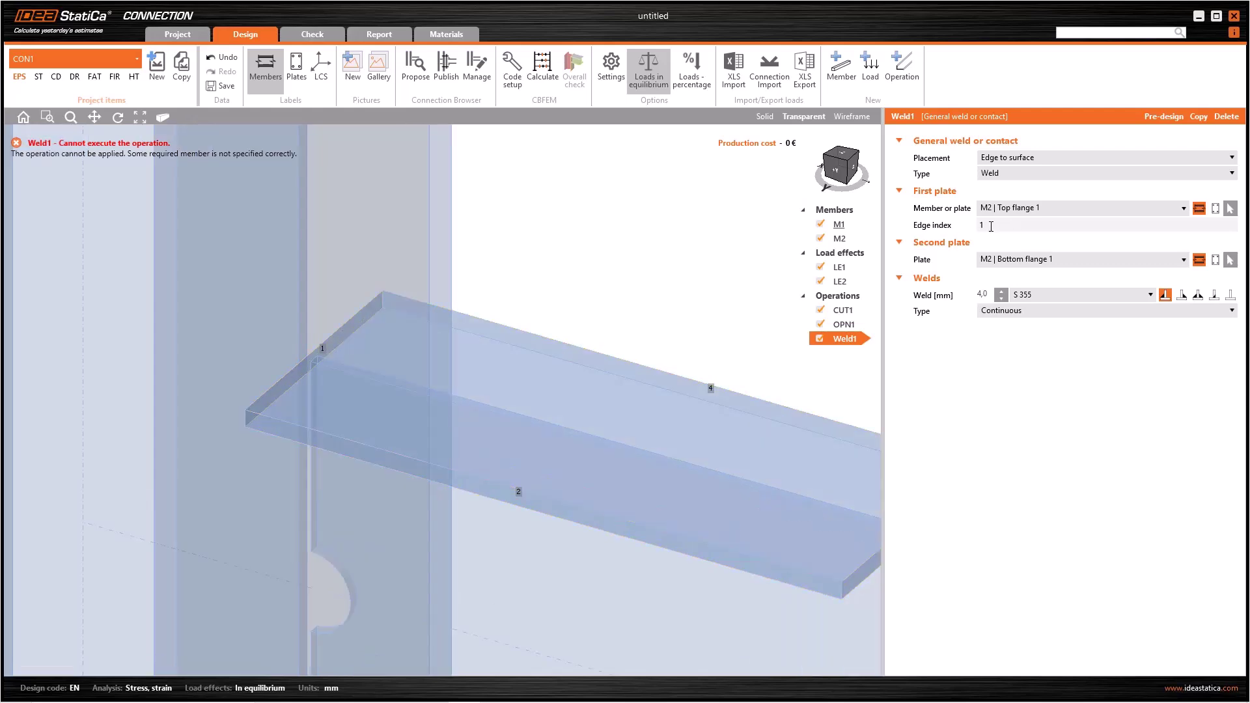
pyautogui.scroll(-2, 723, 294)
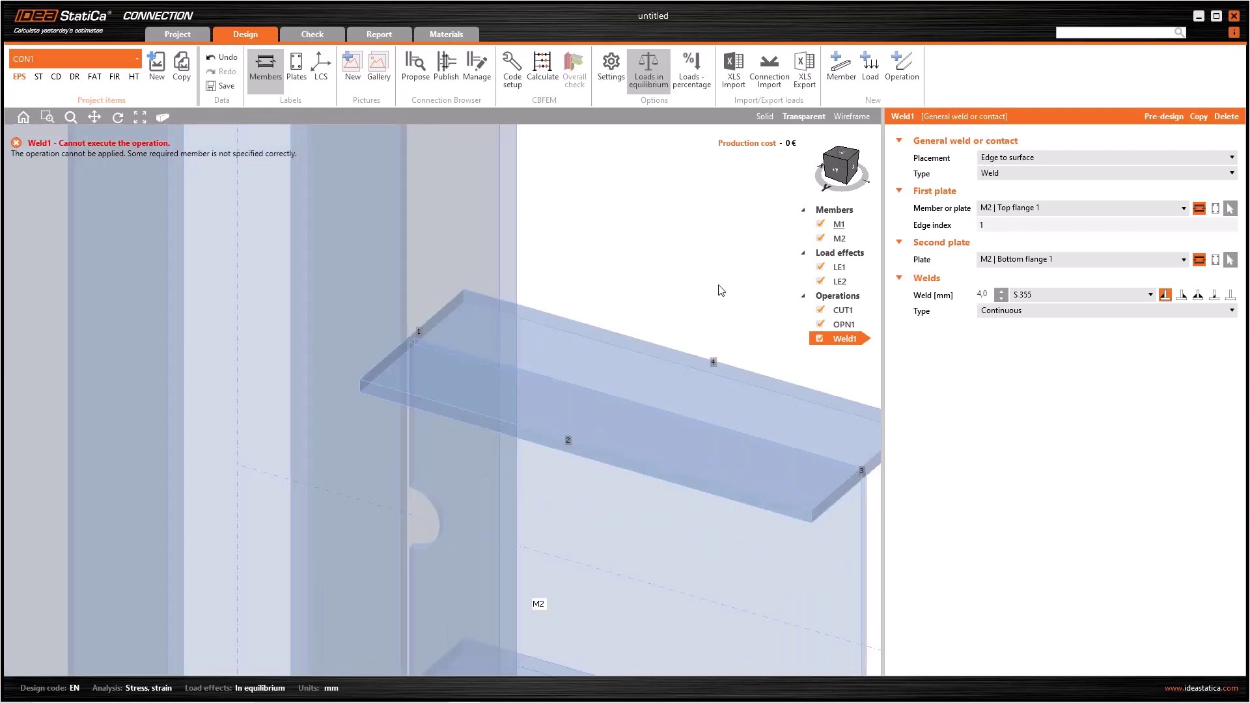
pyautogui.moveTo(721, 290); pyautogui.dragTo(620, 317, button='middle')
# Step: Keep M2 | Bottom flange 1 as second plate and change the first plate to M2 | Web 1
pyautogui.click(1061, 259)
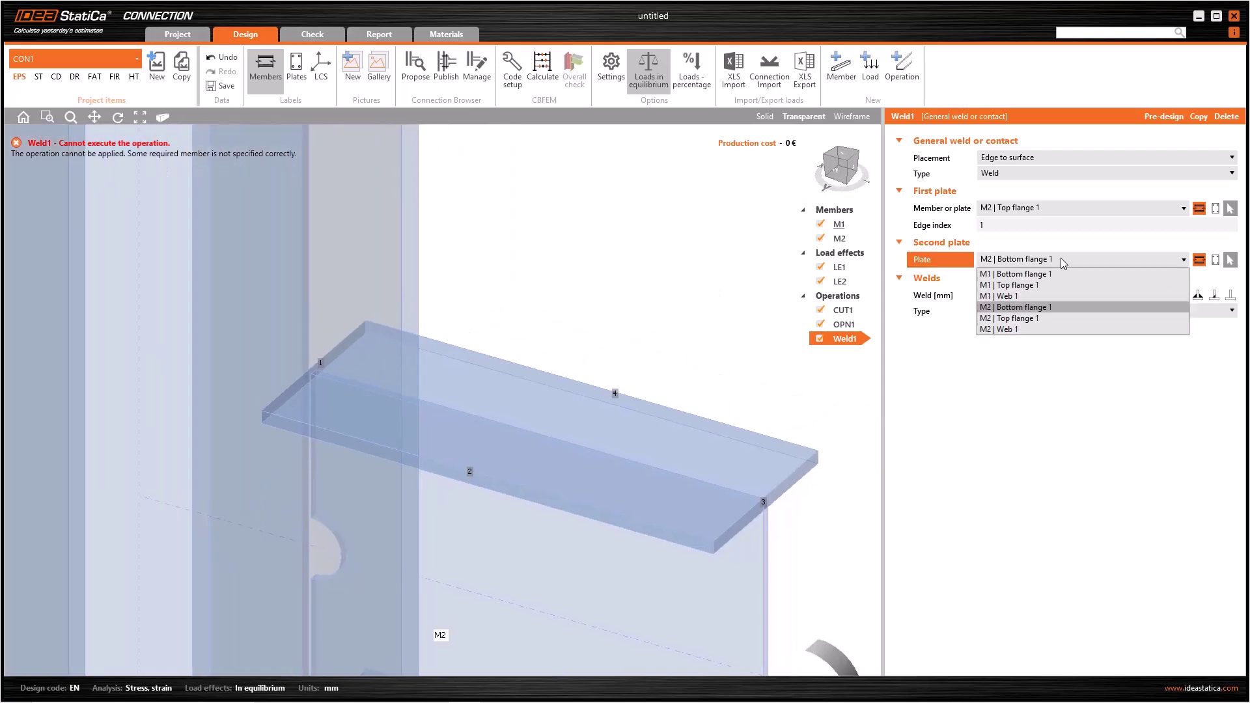
pyautogui.click(1061, 259)
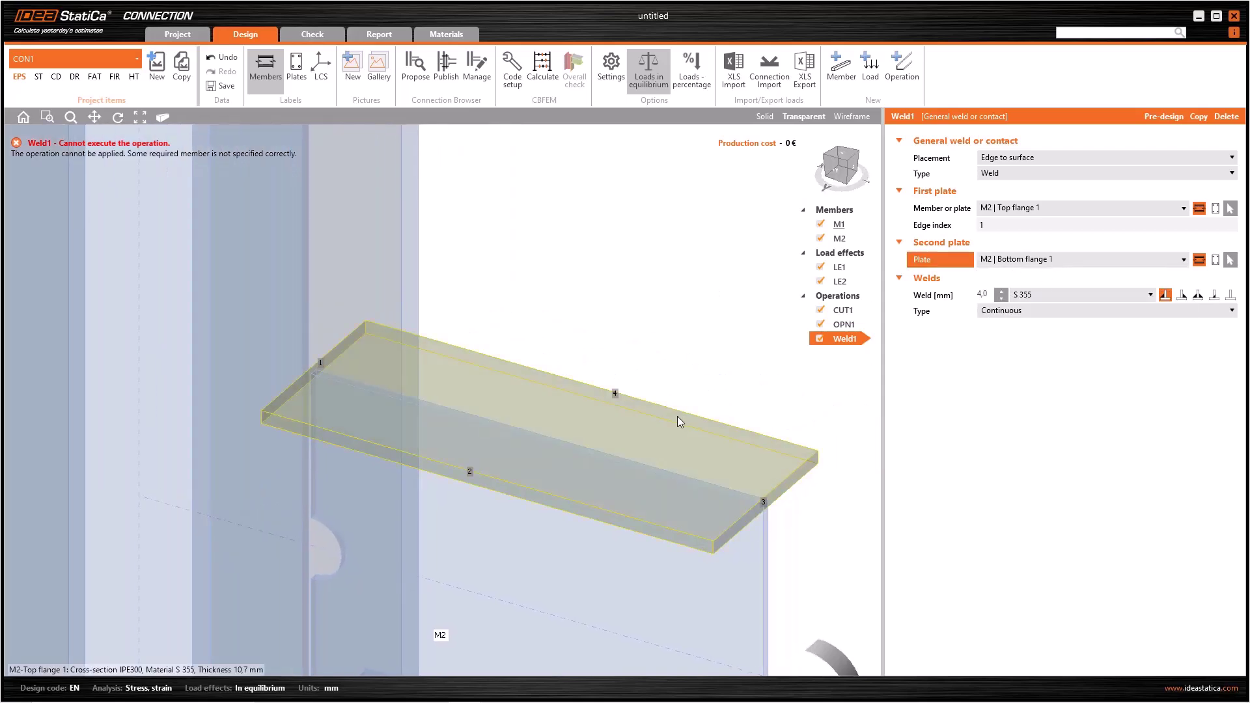
pyautogui.click(1050, 208)
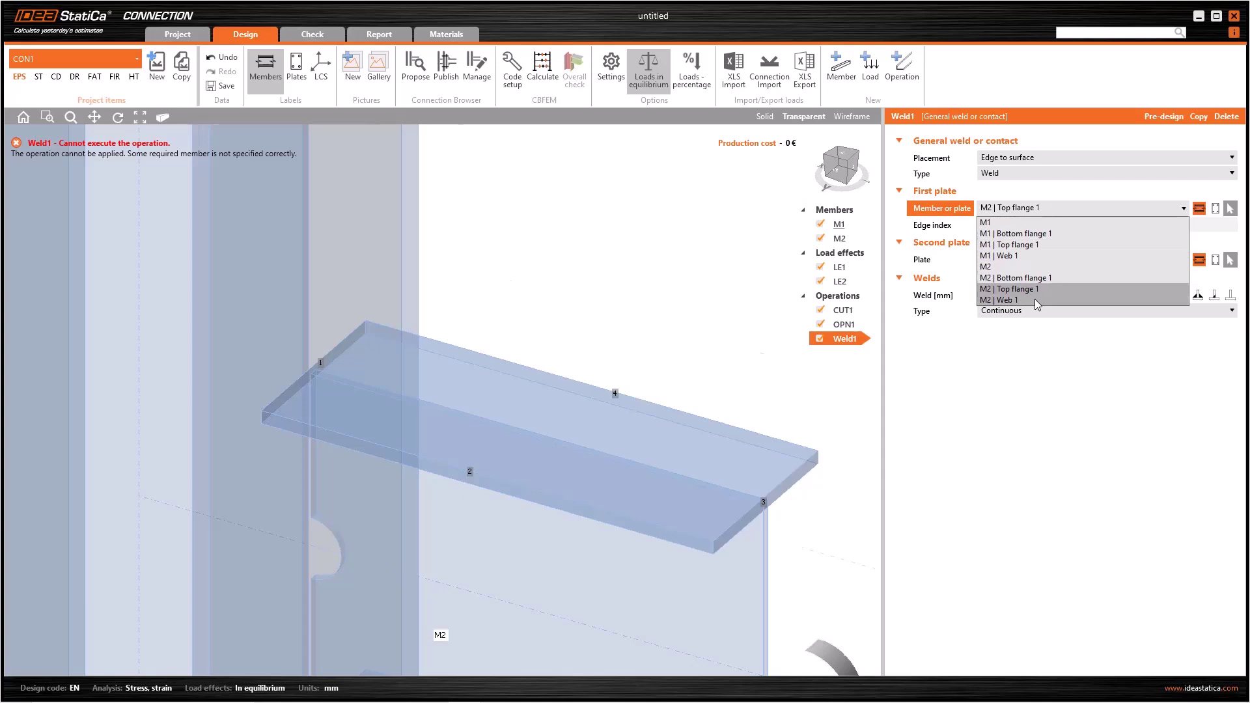
pyautogui.click(1016, 300)
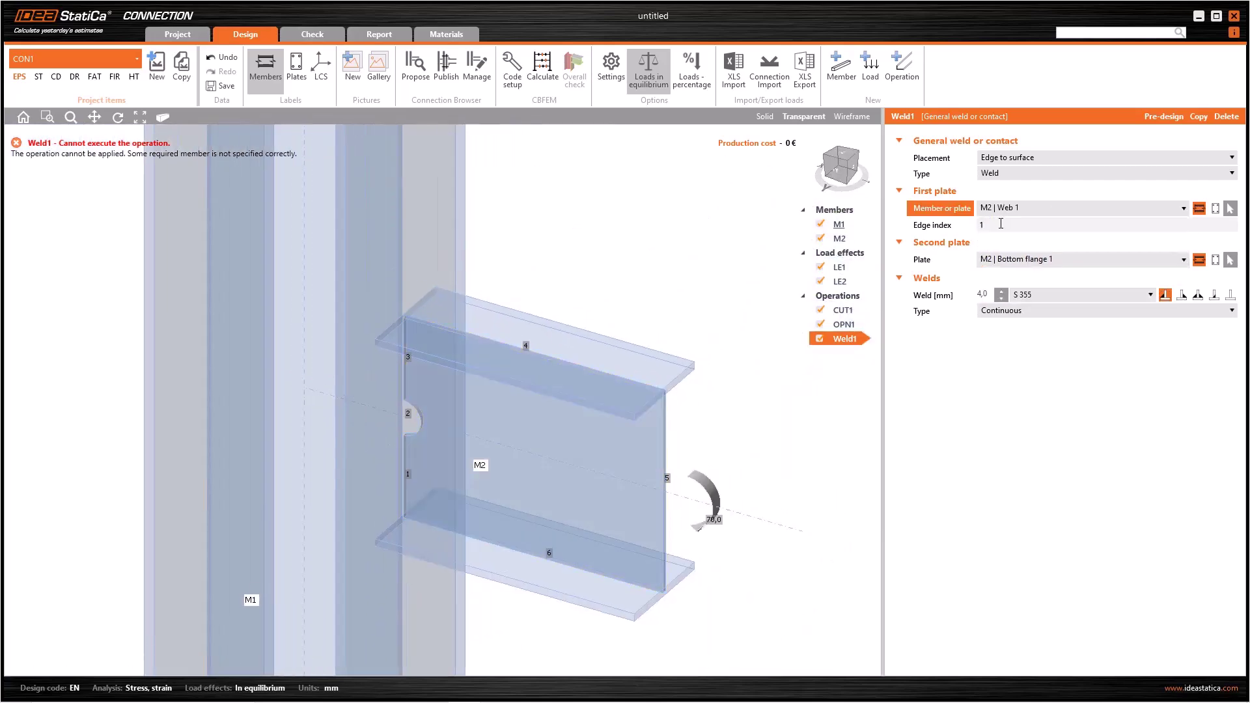
# Step: Set Weld1's second plate to M1 | Bottom flange 1
pyautogui.click(1001, 225)
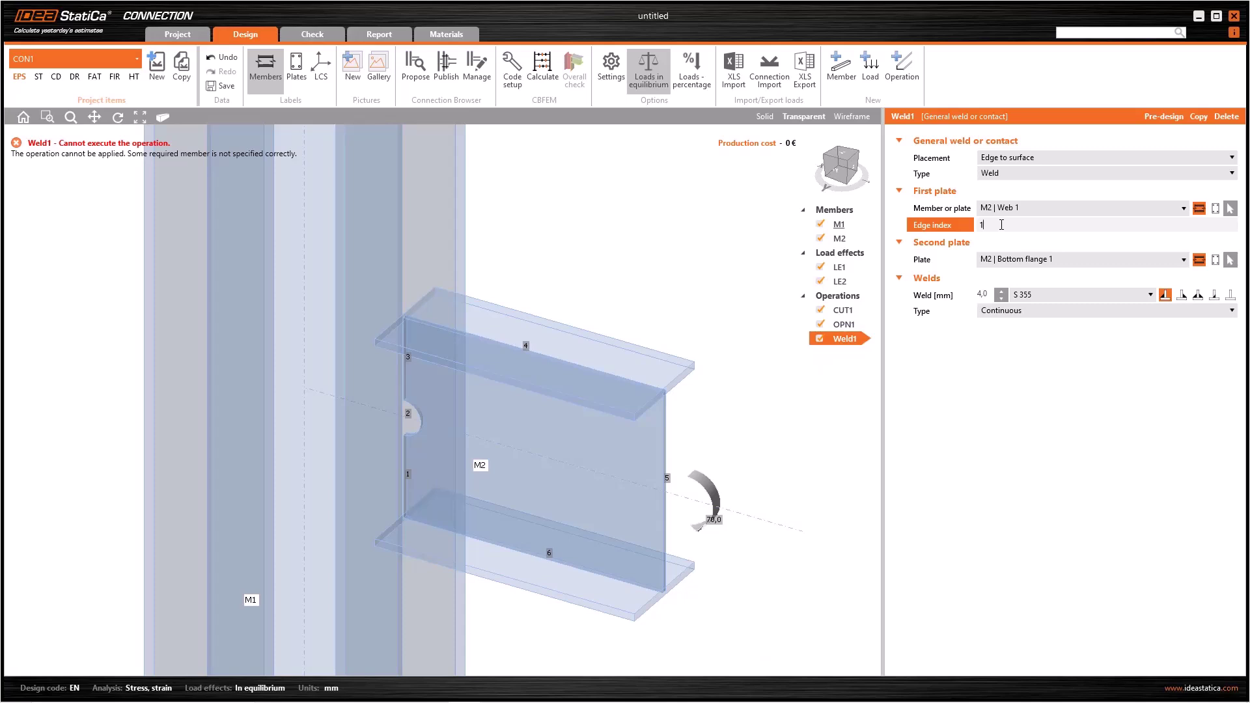
pyautogui.click(1023, 261)
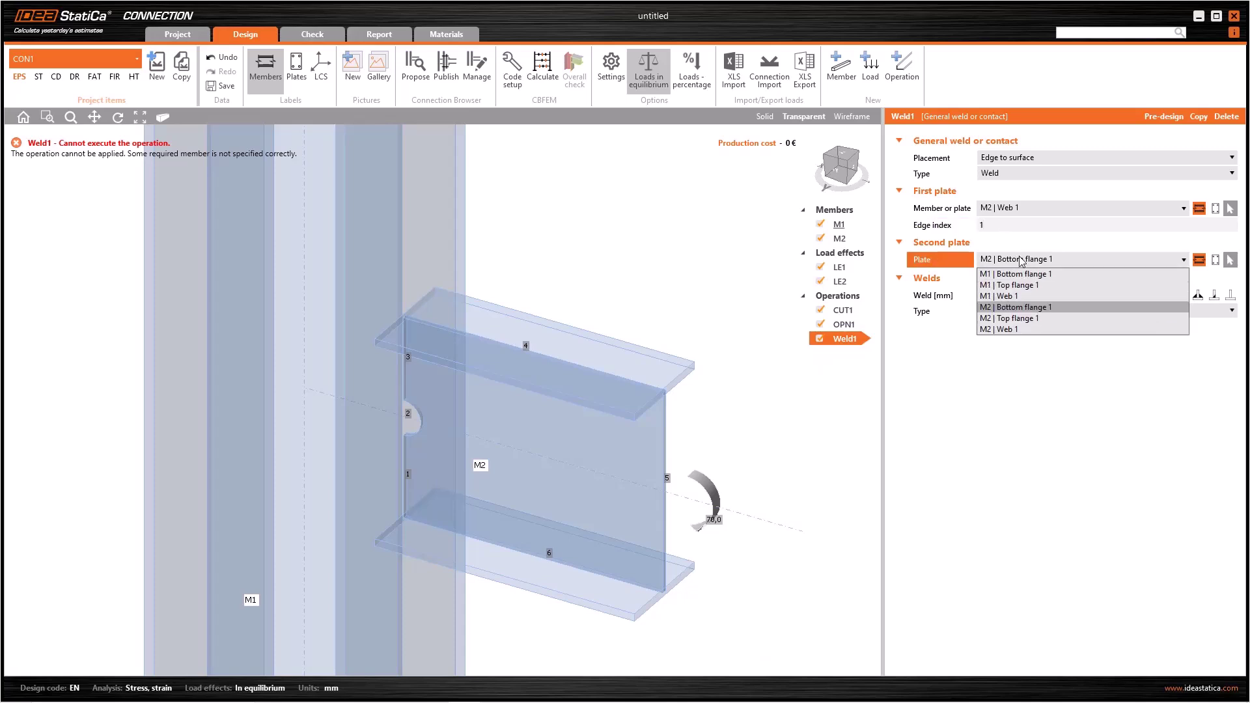
pyautogui.click(1024, 274)
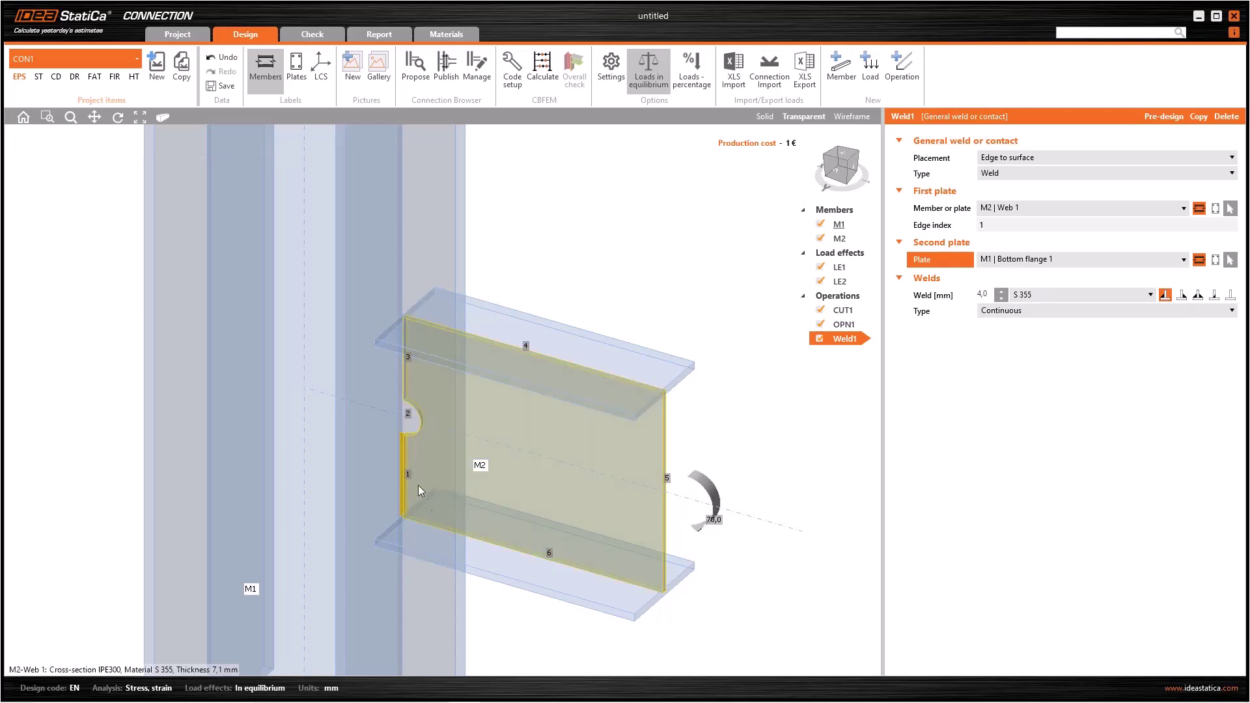
pyautogui.scroll(3, 418, 486)
# Step: Set Weld1's edge index to '1 3' using the transparent view to identify edges
pyautogui.click(983, 225)
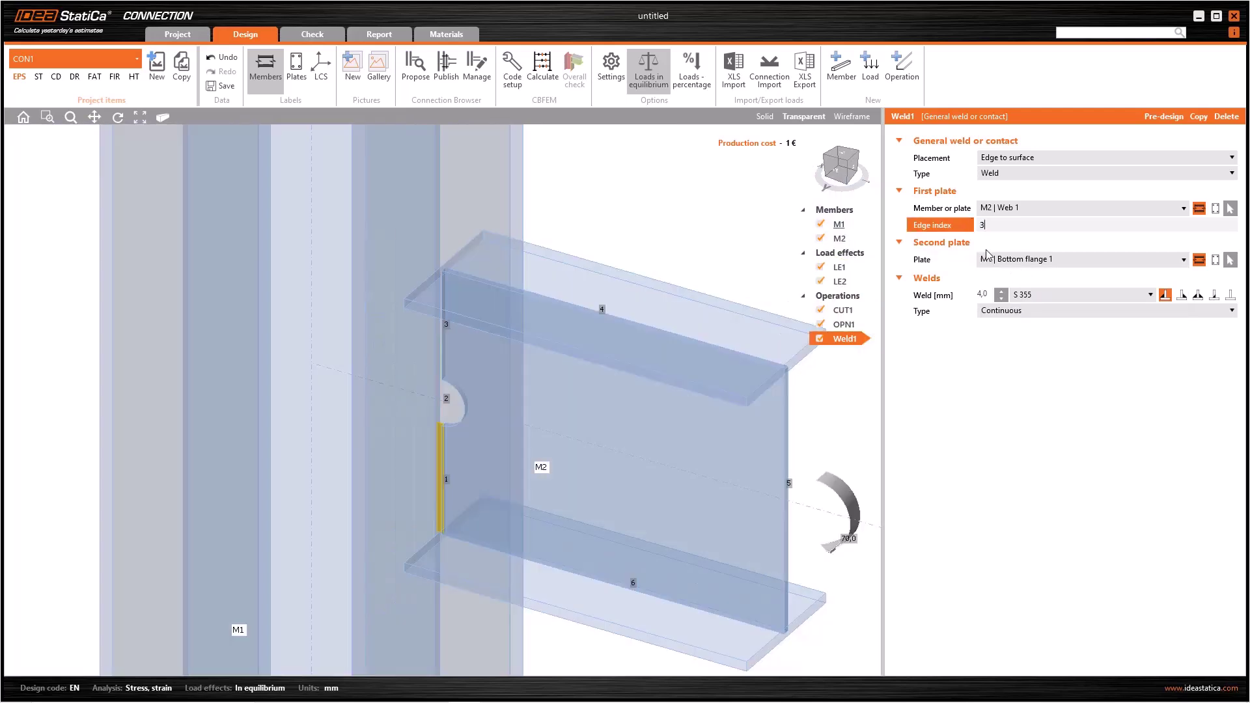
pyautogui.press('Tab')
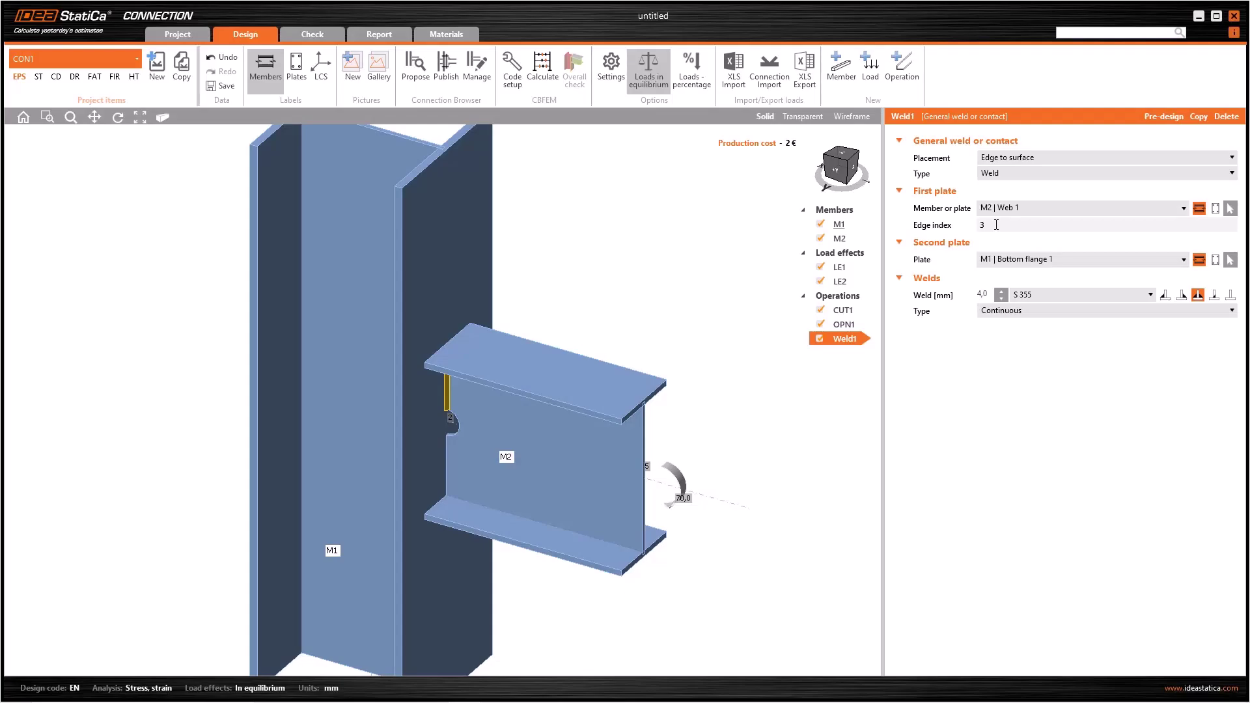
pyautogui.click(997, 225)
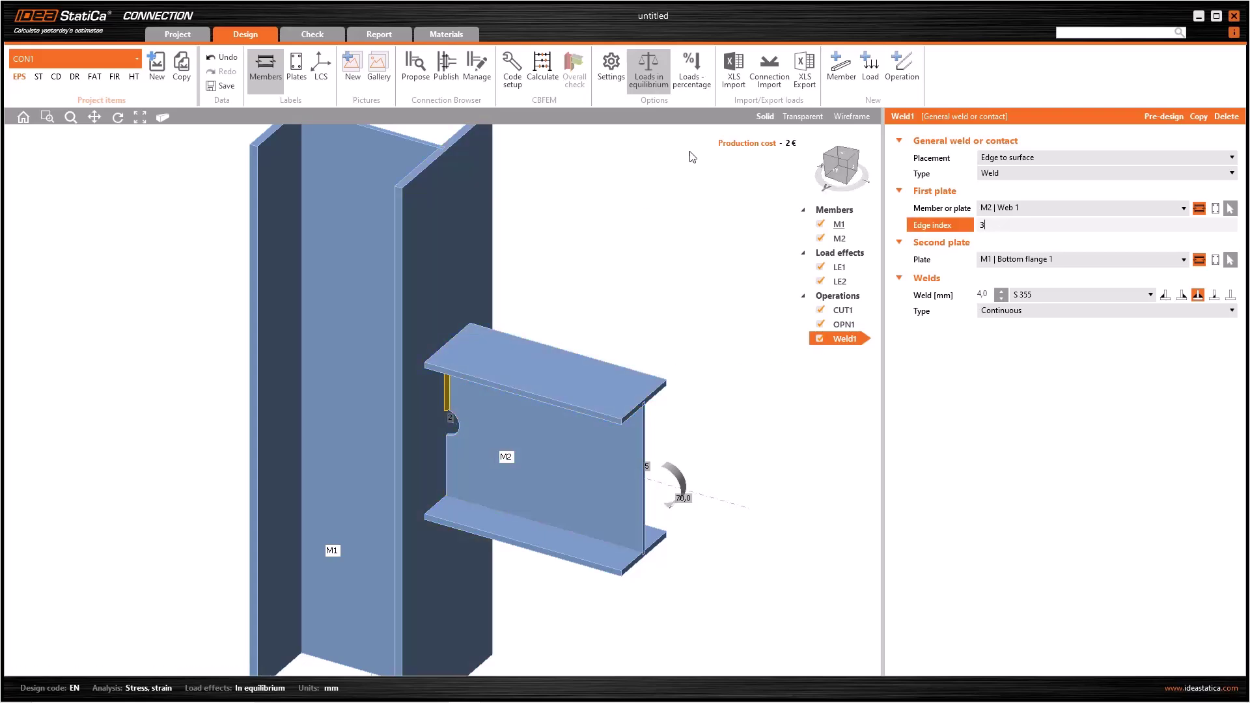
pyautogui.click(803, 116)
pyautogui.click(968, 233)
pyautogui.press('BackSpace')
pyautogui.write('1')
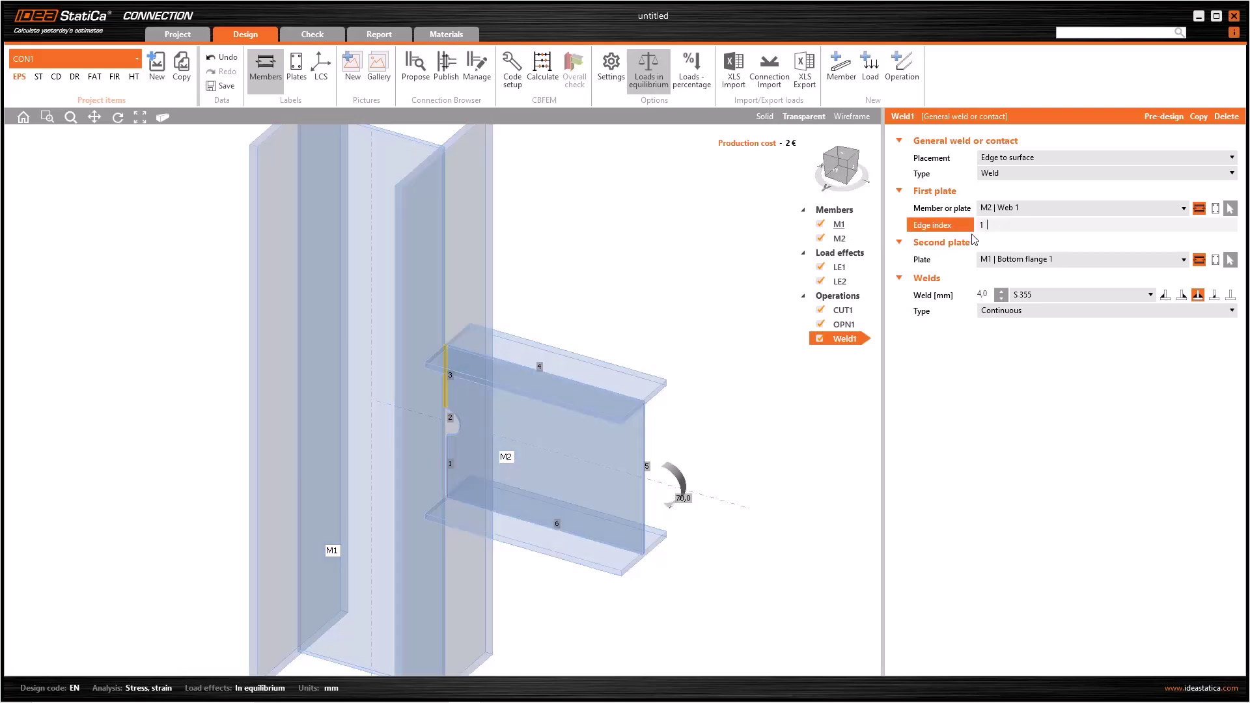
pyautogui.write(' 3')
pyautogui.press('Tab')
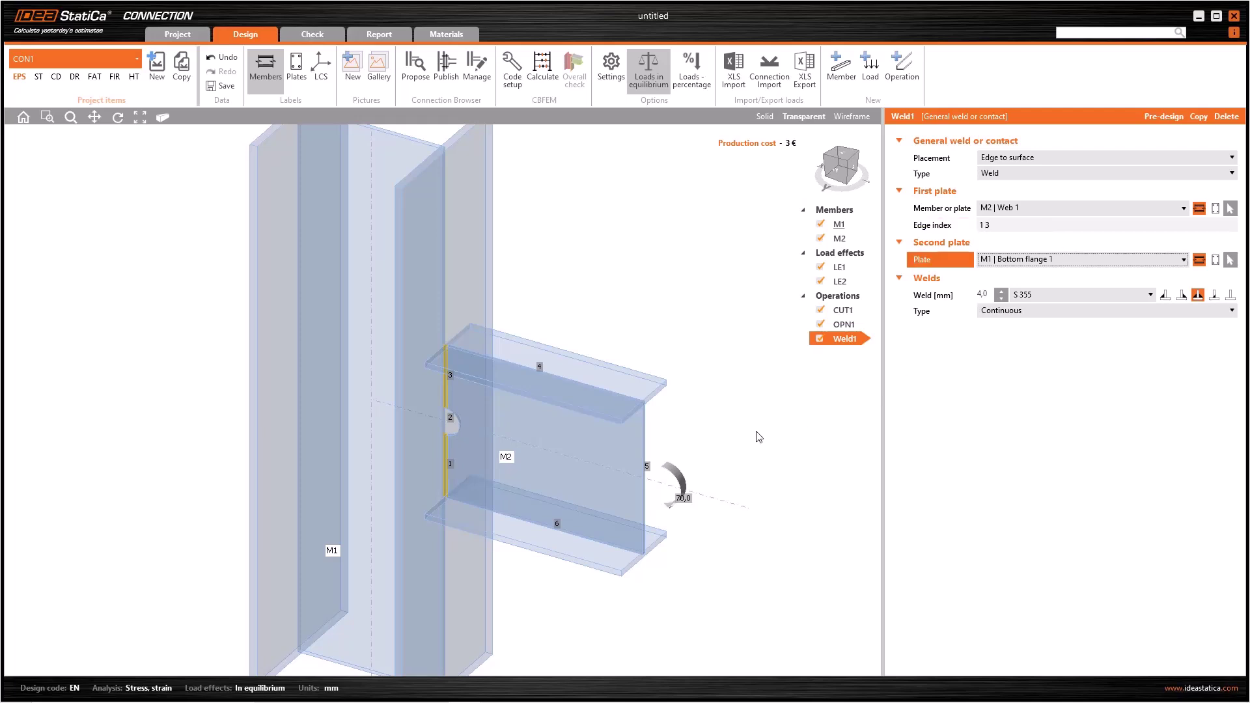
pyautogui.scroll(3, 464, 503)
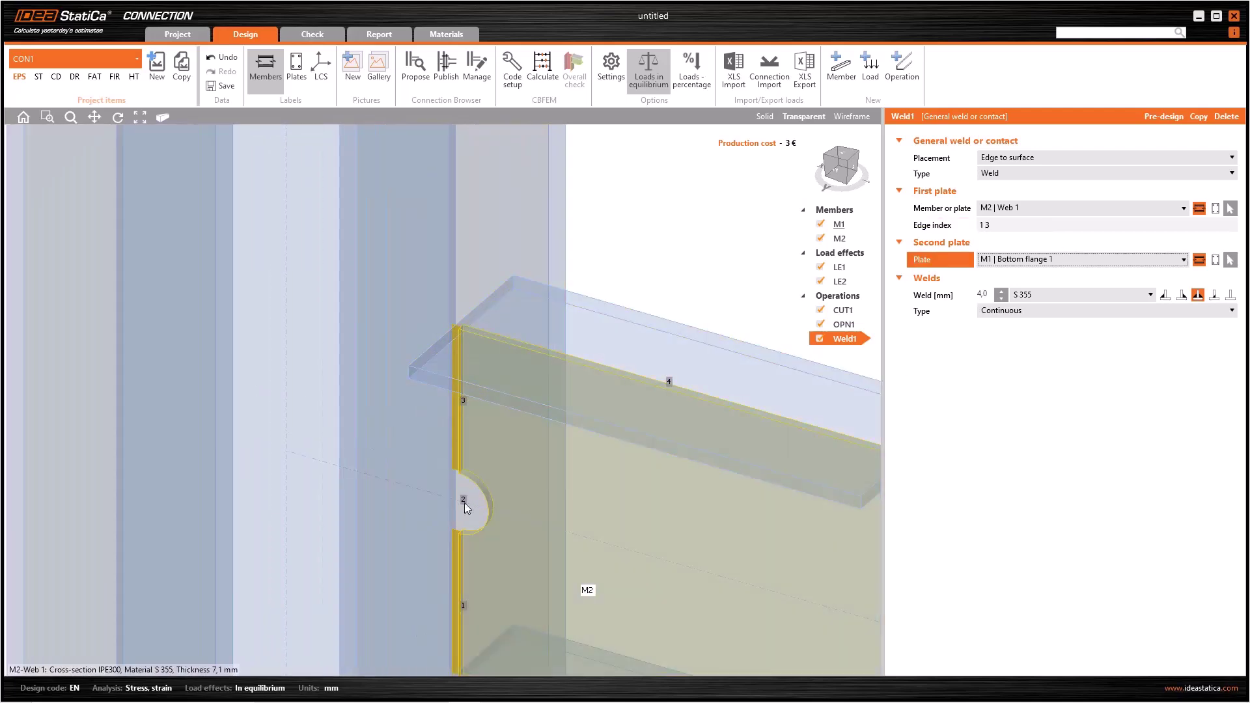
pyautogui.scroll(-1, 460, 443)
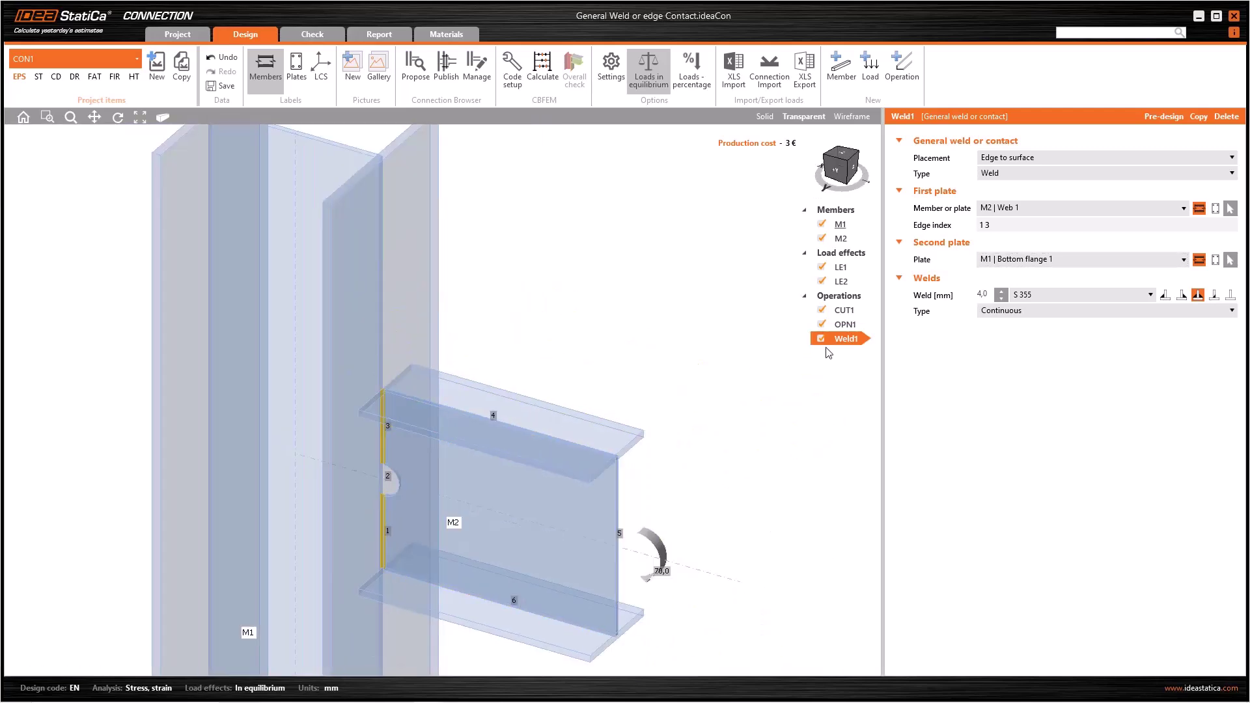
# Step: Copy Weld1 as Weld2 with plates M2 | Top flange 1 and M1 | Bottom flange 1
pyautogui.rightClick(844, 341)
pyautogui.click(866, 352)
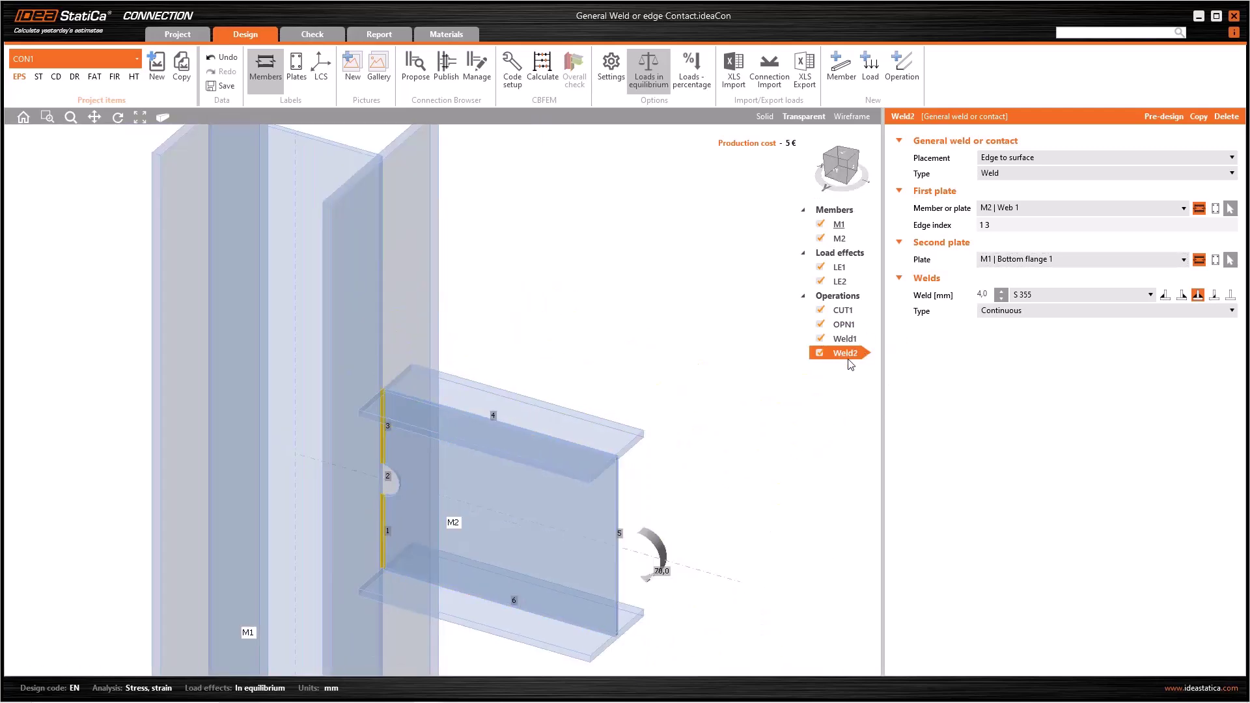
pyautogui.click(1025, 212)
pyautogui.click(1026, 289)
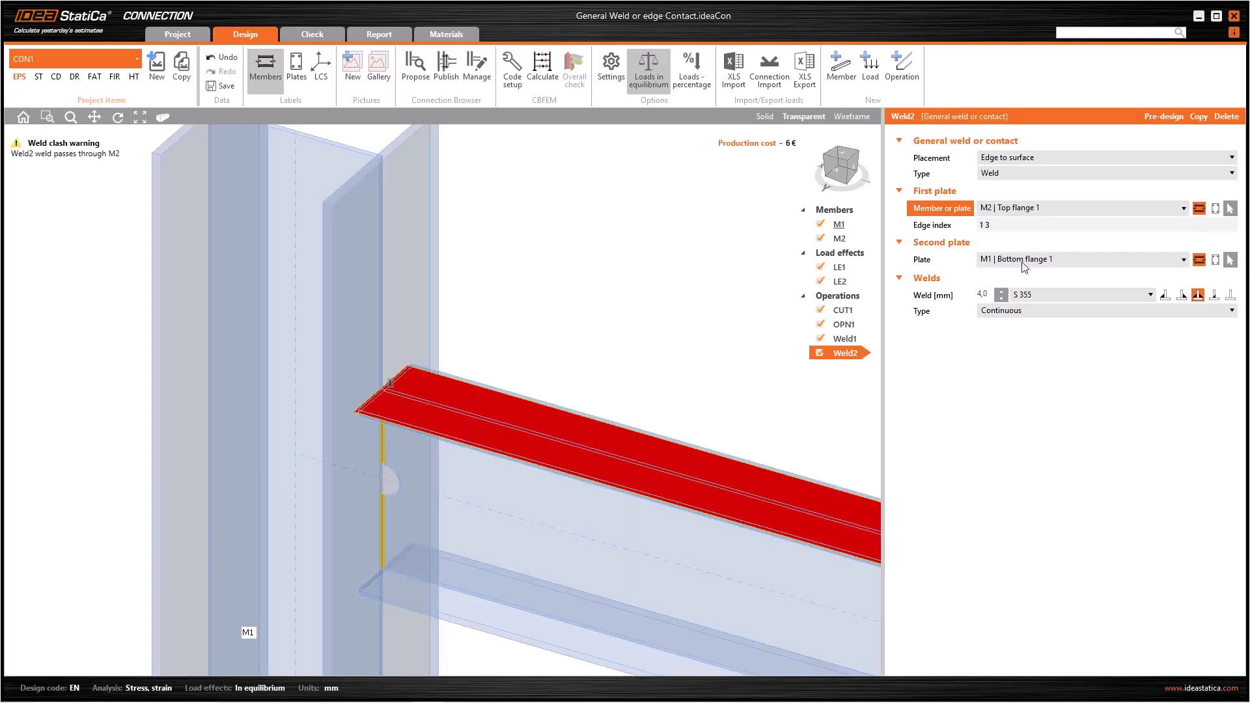
pyautogui.click(1030, 260)
pyautogui.click(1029, 274)
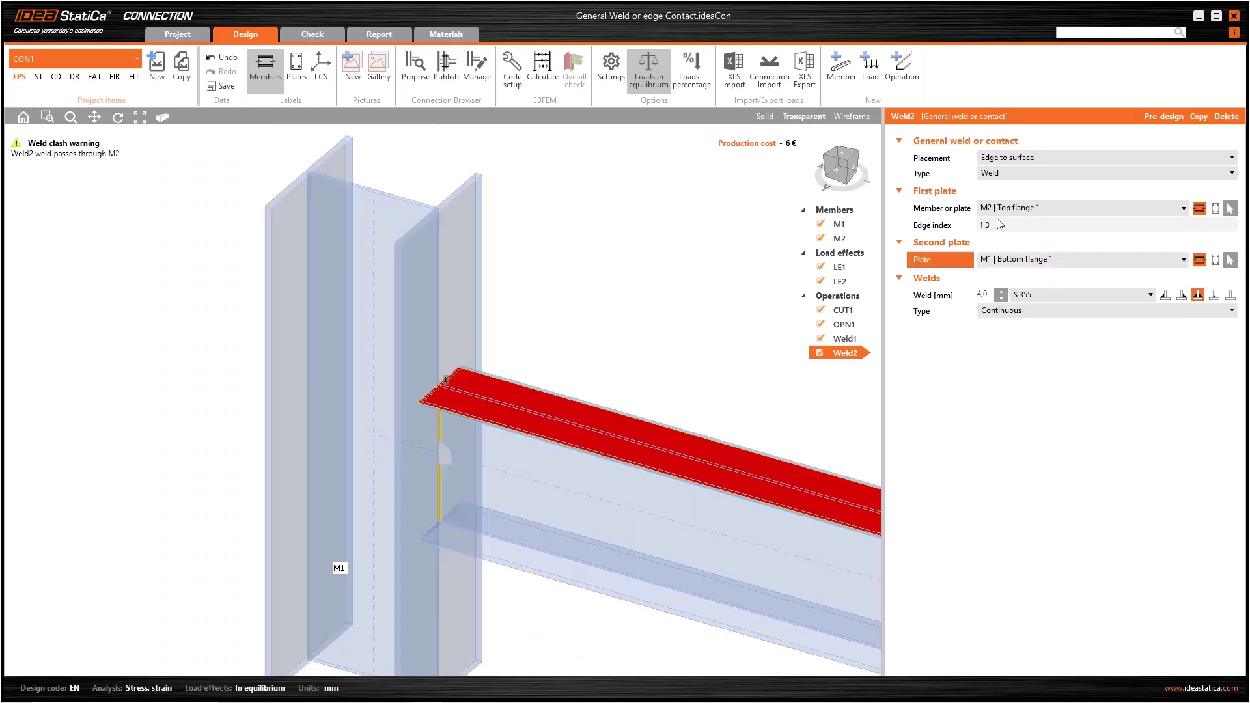
# Step: Set Weld2's edge index to 1 and hide Weld1 to check the flange weld
pyautogui.click(970, 228)
pyautogui.write('1')
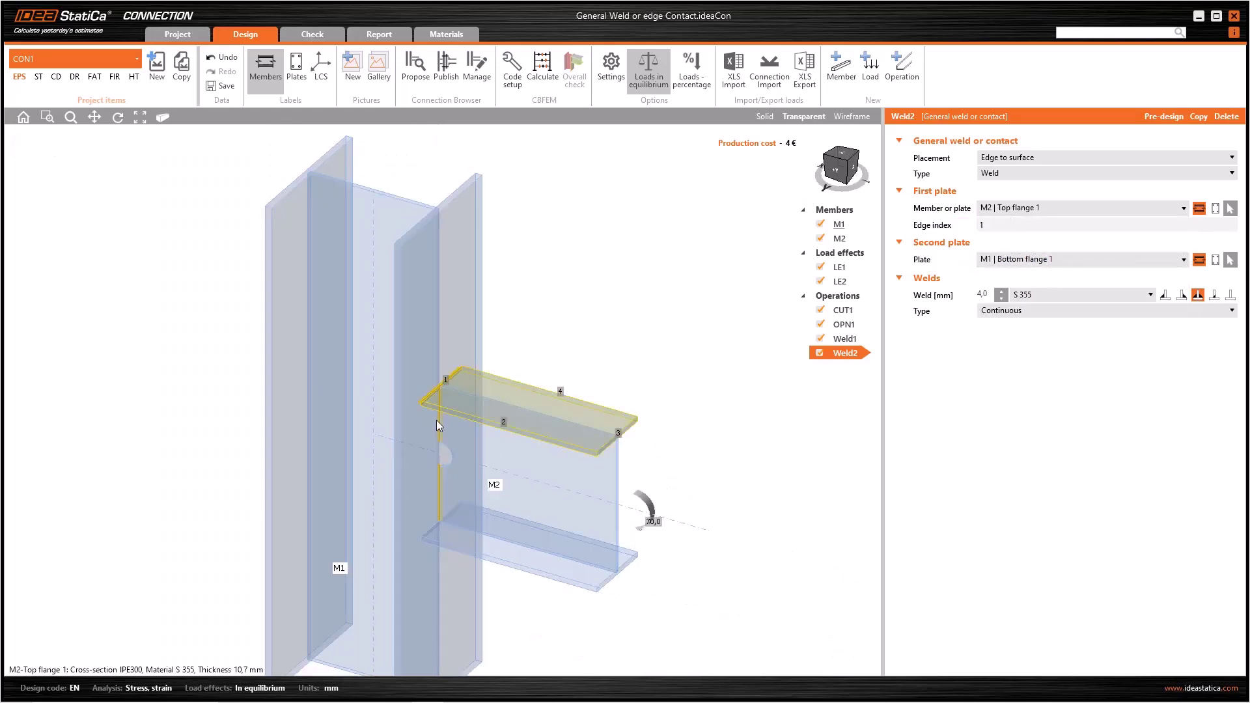
pyautogui.scroll(3, 452, 380)
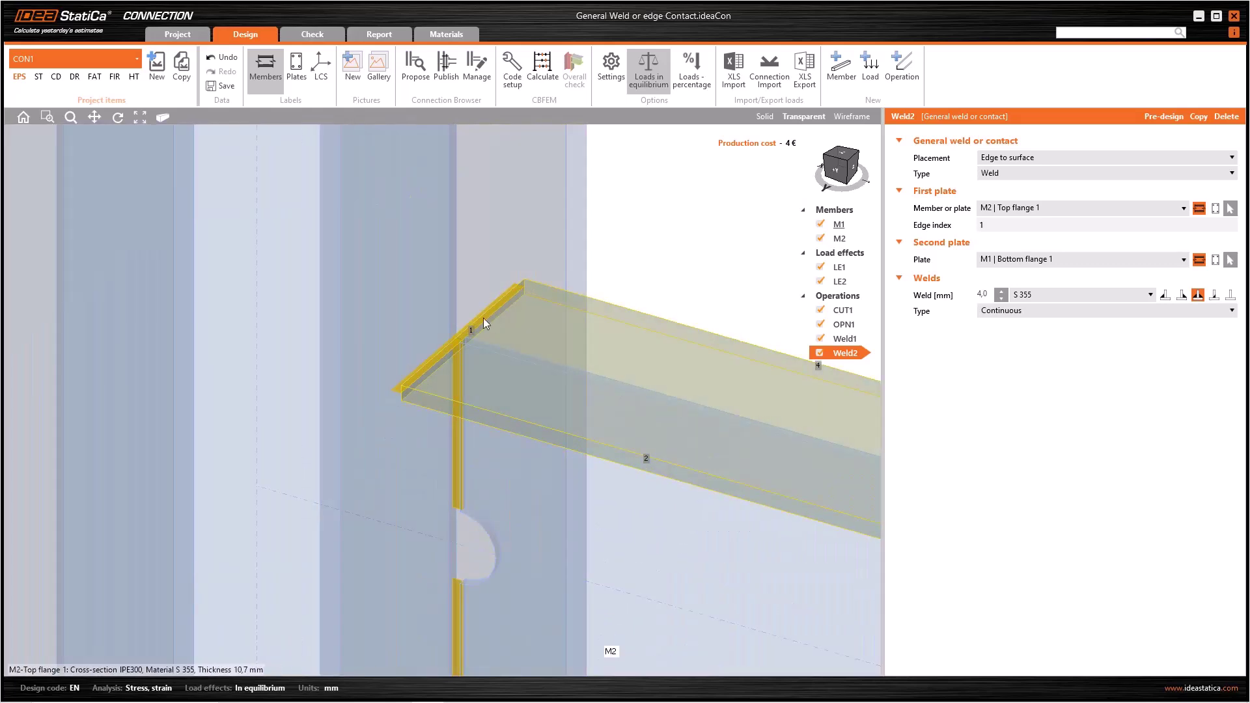
pyautogui.scroll(-3, 561, 298)
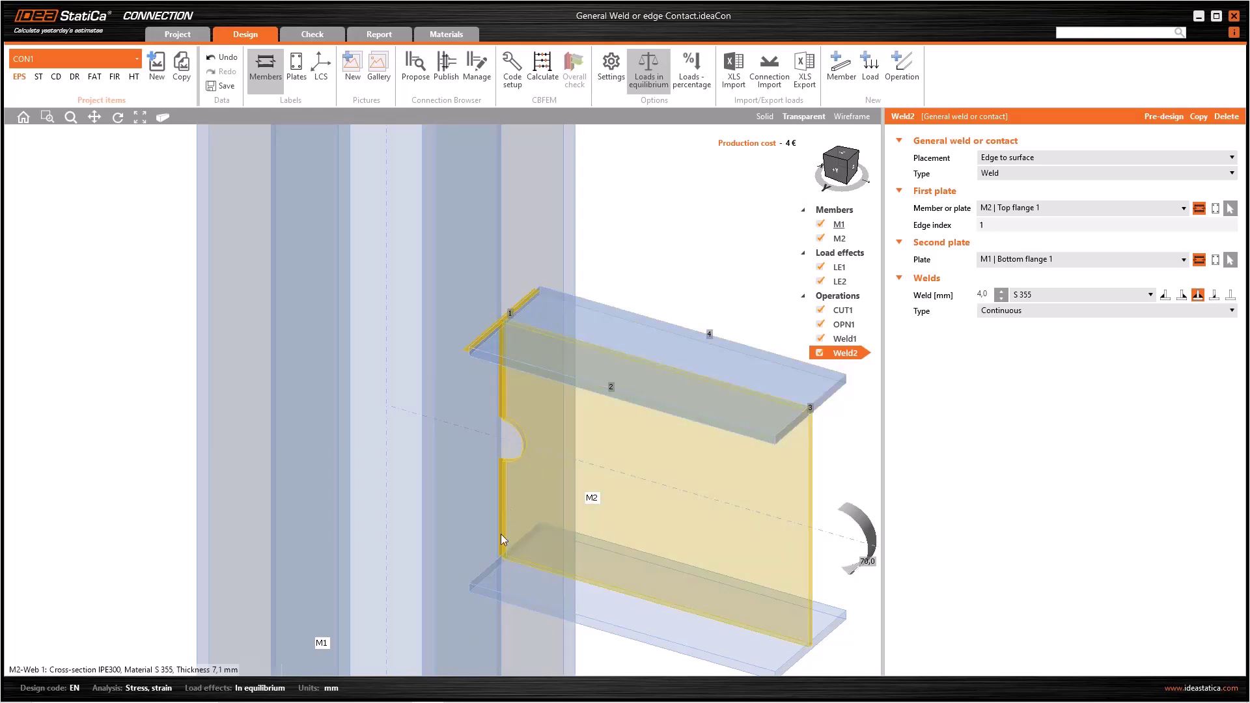
pyautogui.click(820, 338)
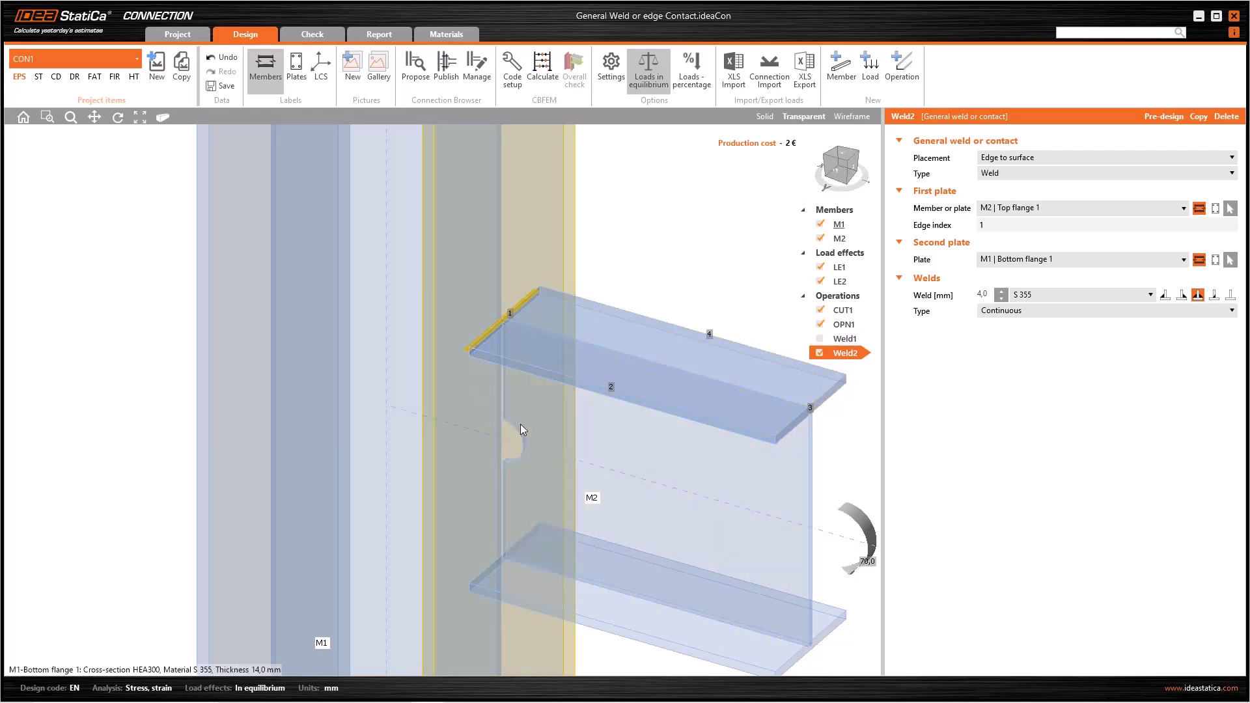
pyautogui.moveTo(521, 424); pyautogui.dragTo(573, 293, button='right')
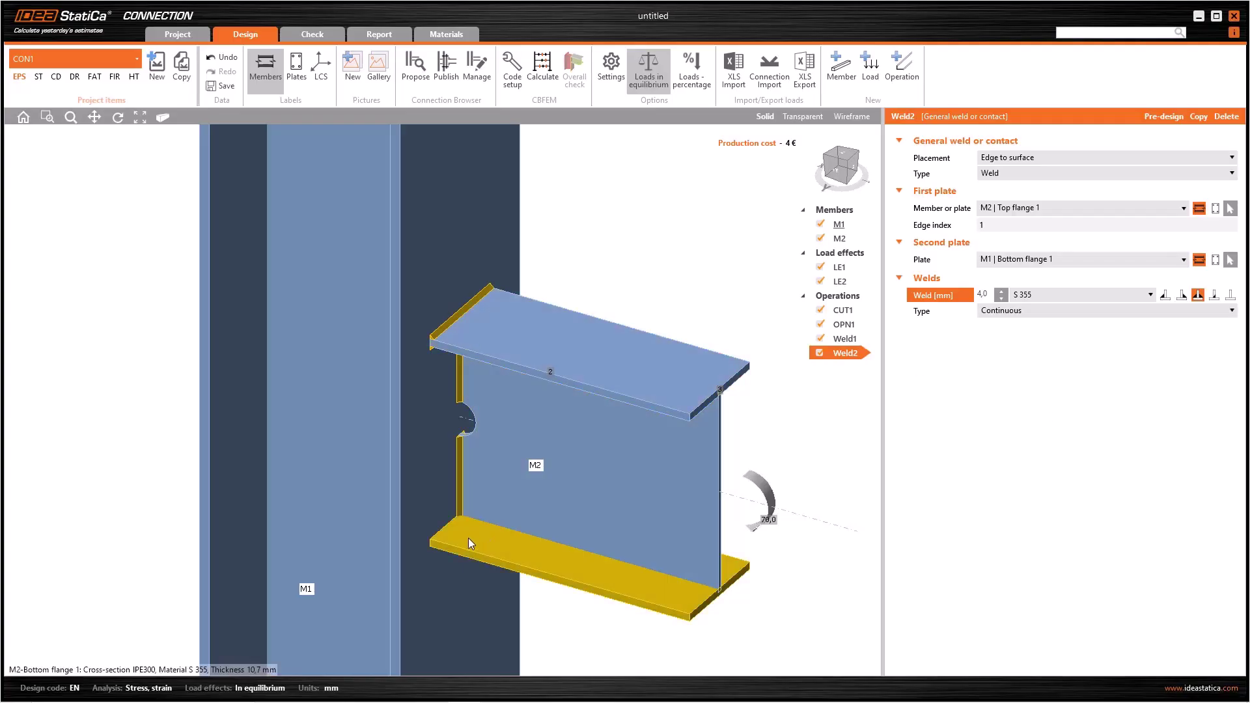
# Step: Copy Weld2 as Weld3 and set its first plate to M2 | Bottom flange 1
pyautogui.rightClick(846, 357)
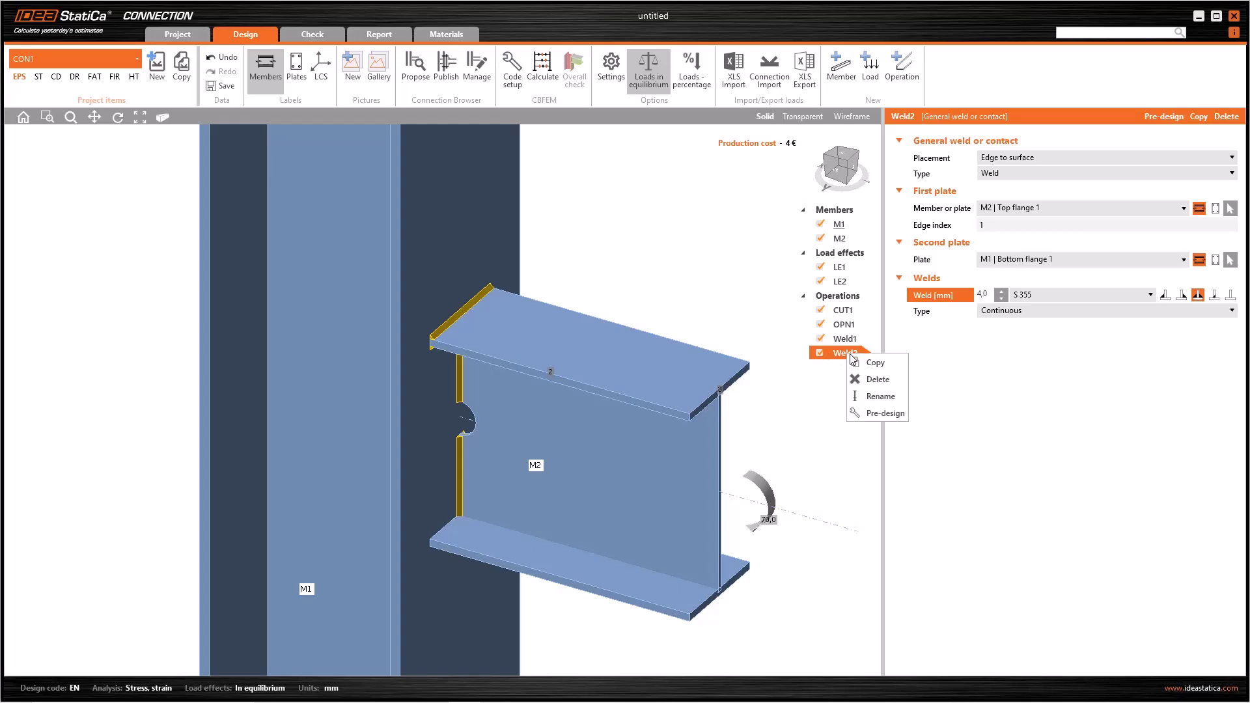
pyautogui.click(861, 362)
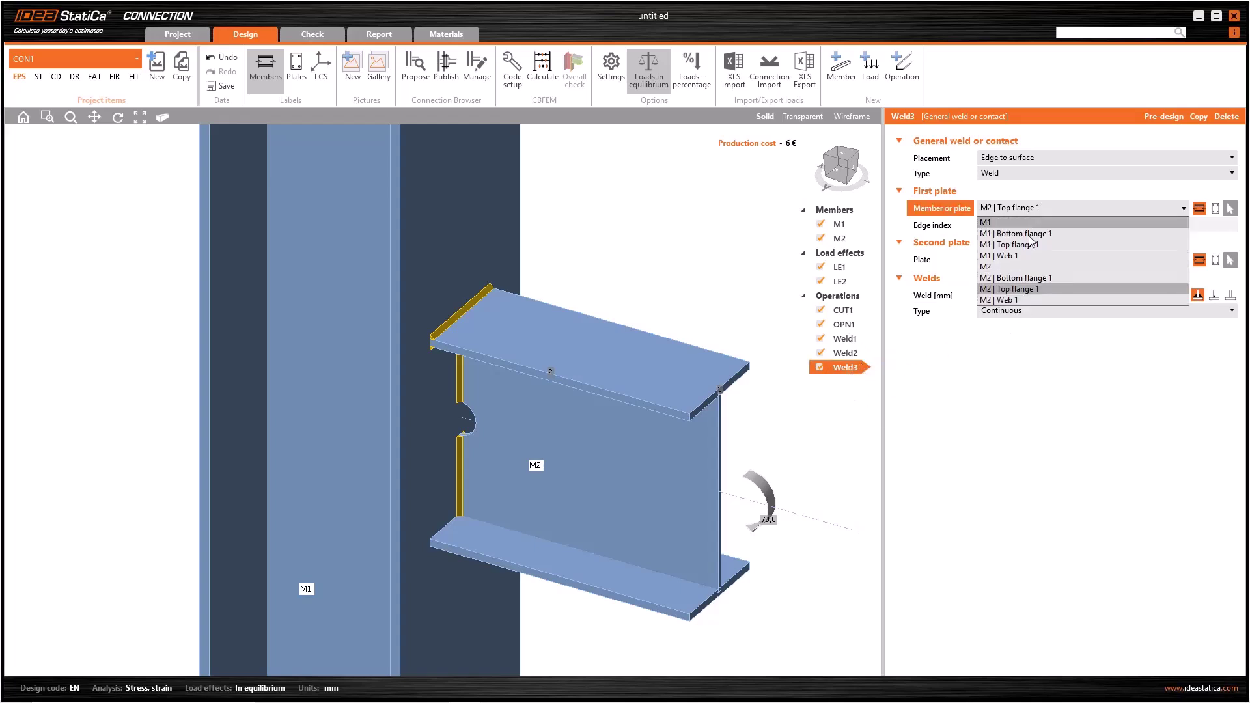
pyautogui.click(1016, 277)
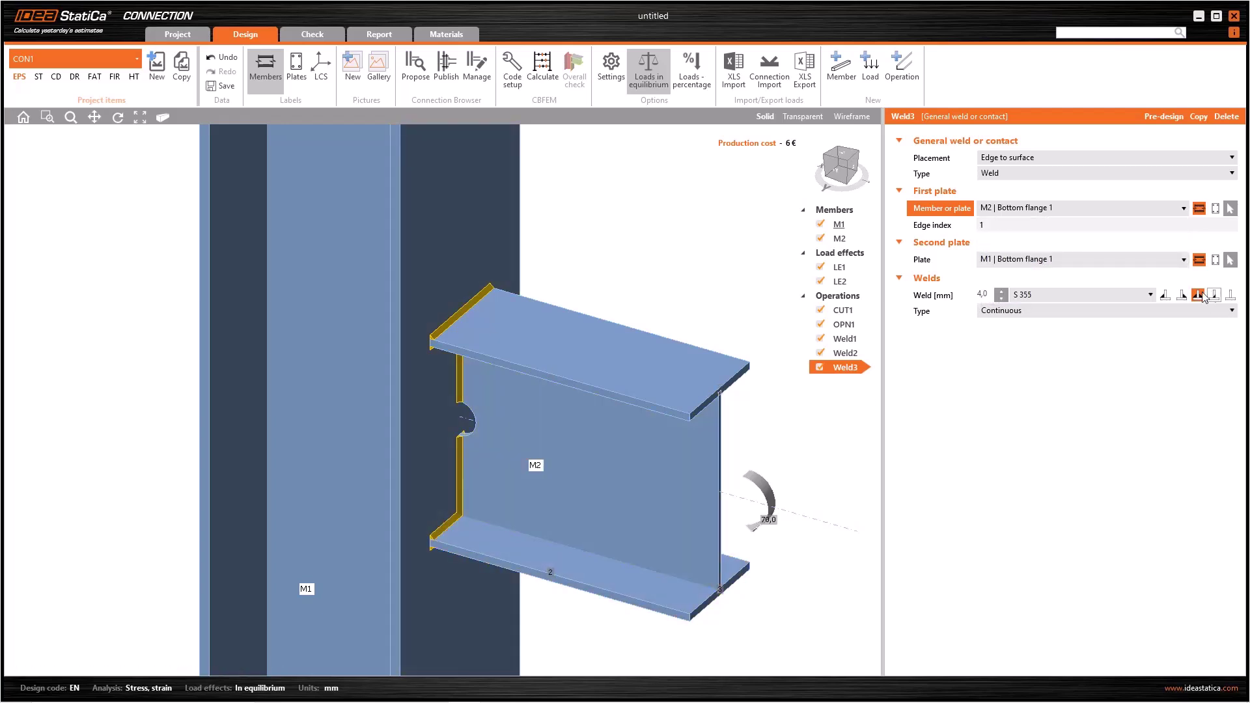
pyautogui.click(1025, 315)
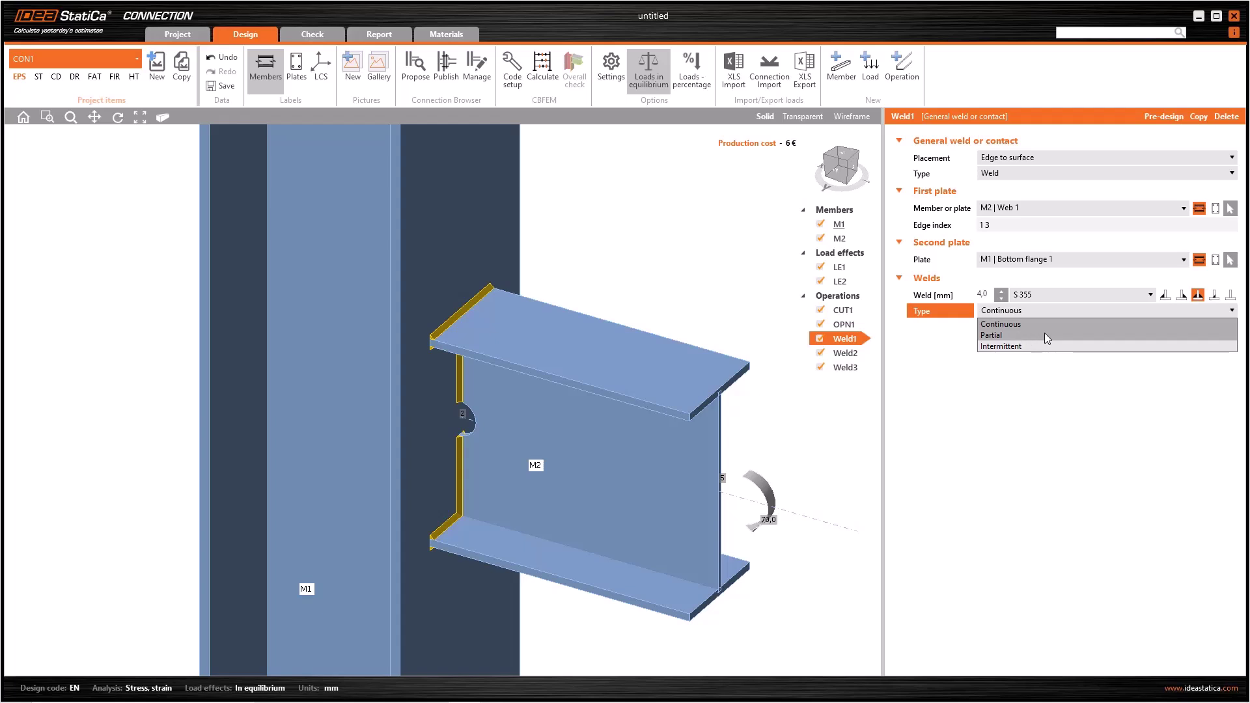
pyautogui.click(1044, 335)
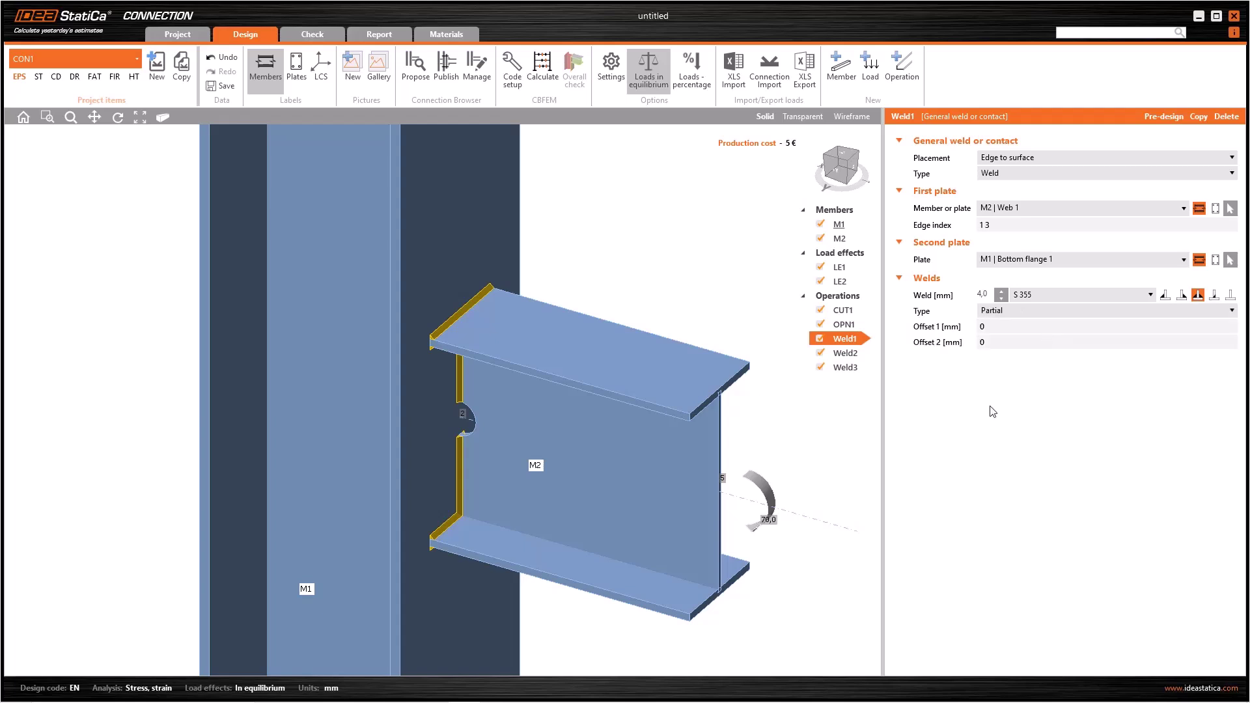
pyautogui.click(1014, 313)
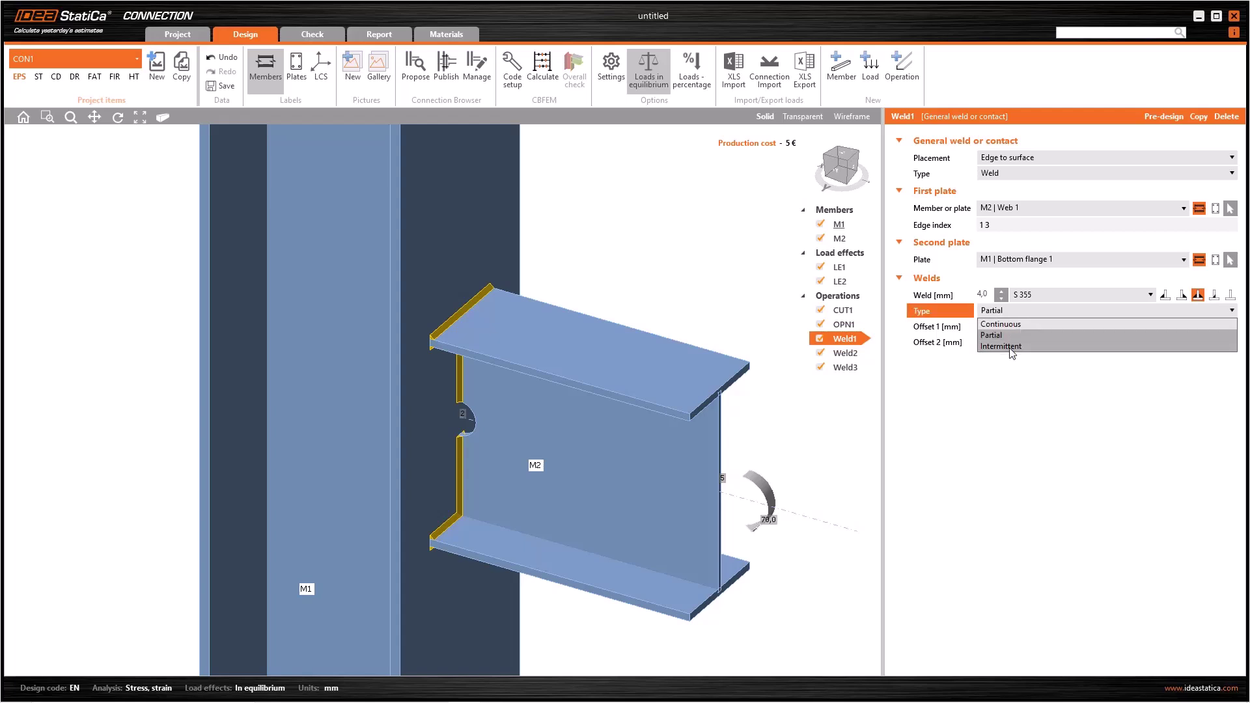
pyautogui.click(1010, 349)
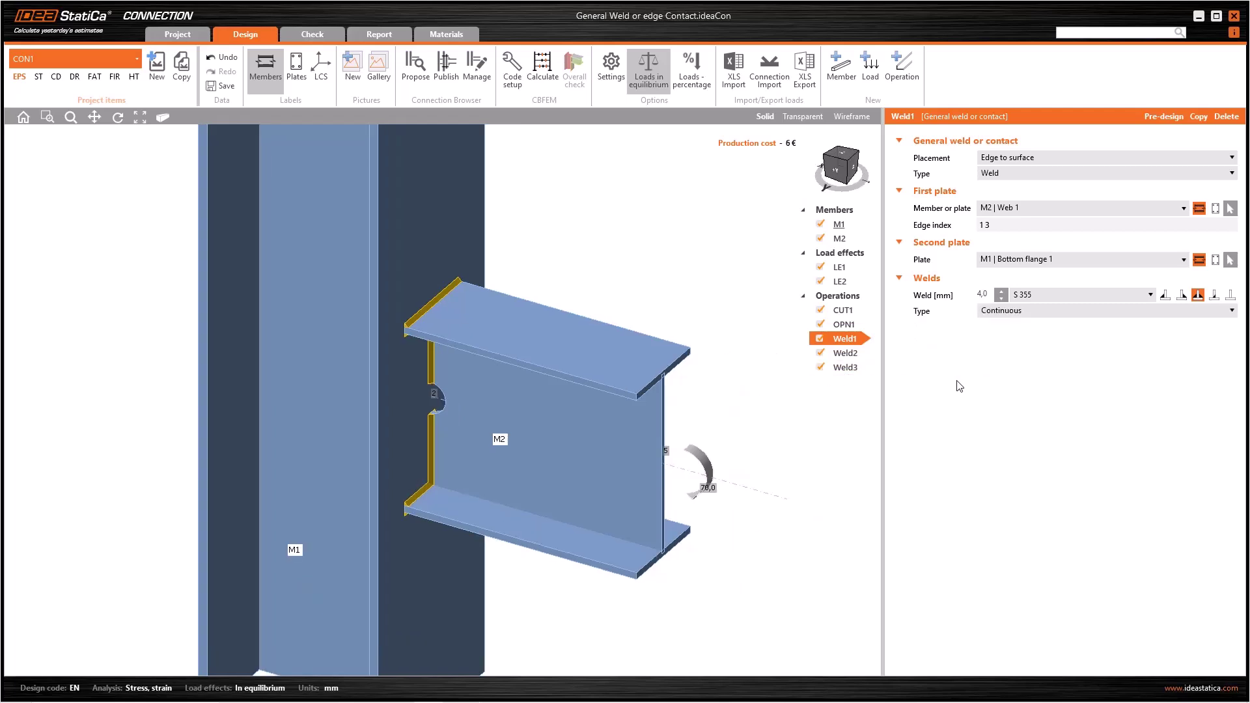
# Step: Make Weld1 a Partial weld with 30 mm Offset 1 and Offset 2, viewed from the front
pyautogui.click(1021, 312)
pyautogui.click(1035, 334)
pyautogui.click(1014, 327)
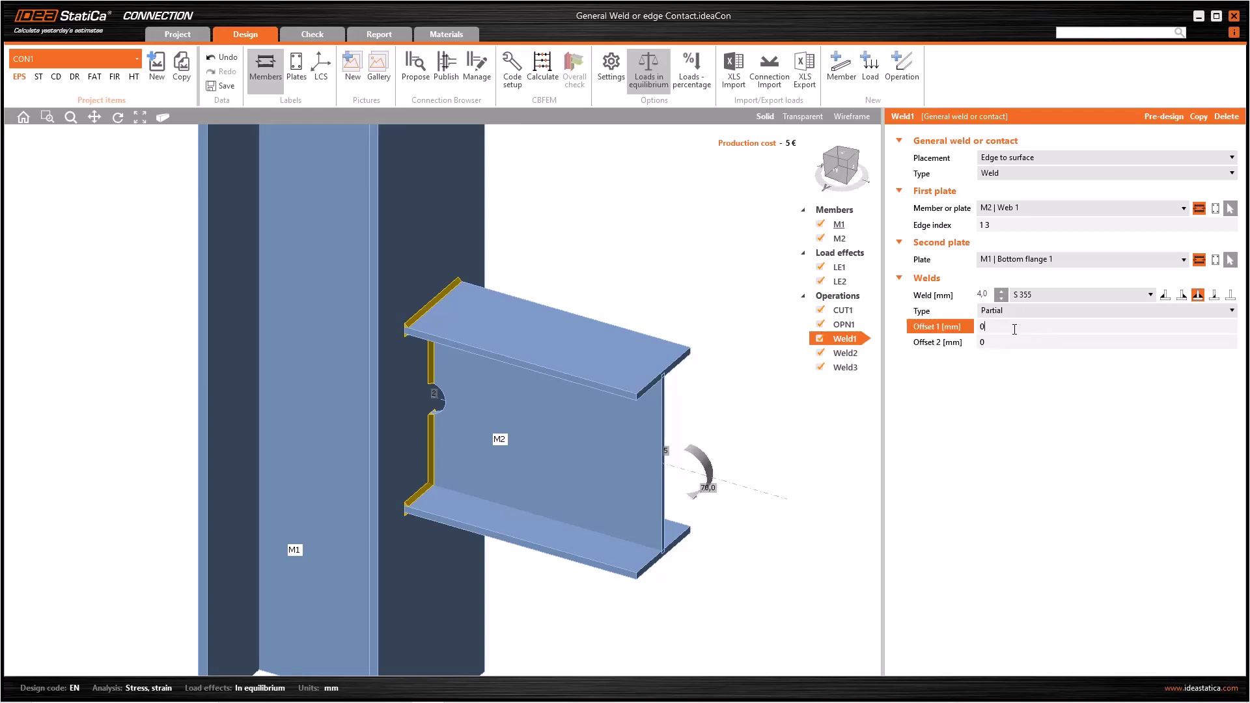
pyautogui.write('30')
pyautogui.press('Tab')
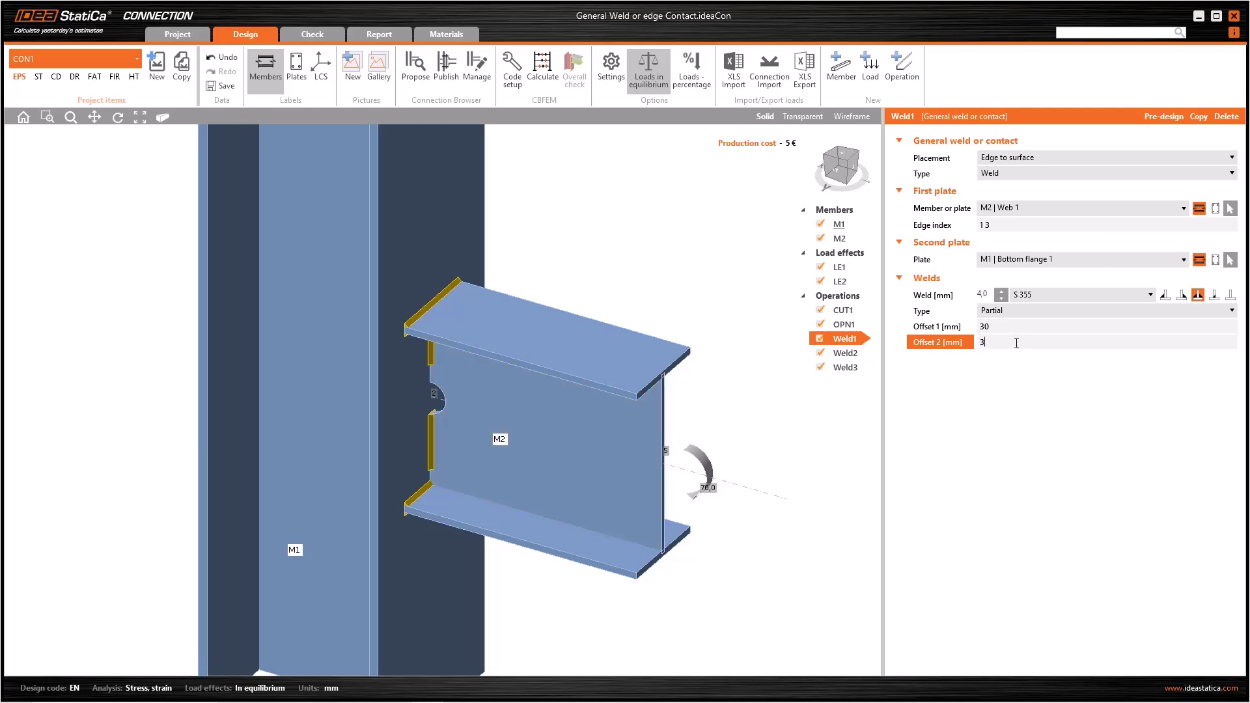
pyautogui.write('0')
pyautogui.press('Return')
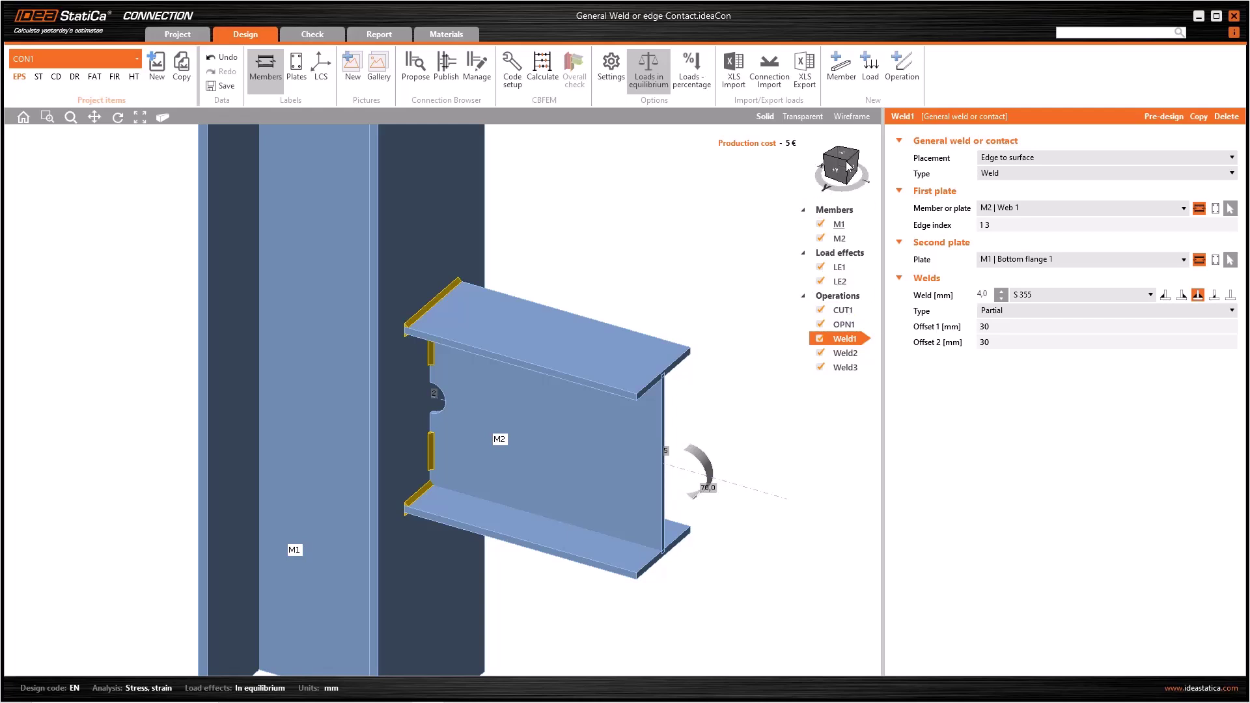
pyautogui.click(847, 159)
pyautogui.moveTo(848, 155); pyautogui.dragTo(845, 151)
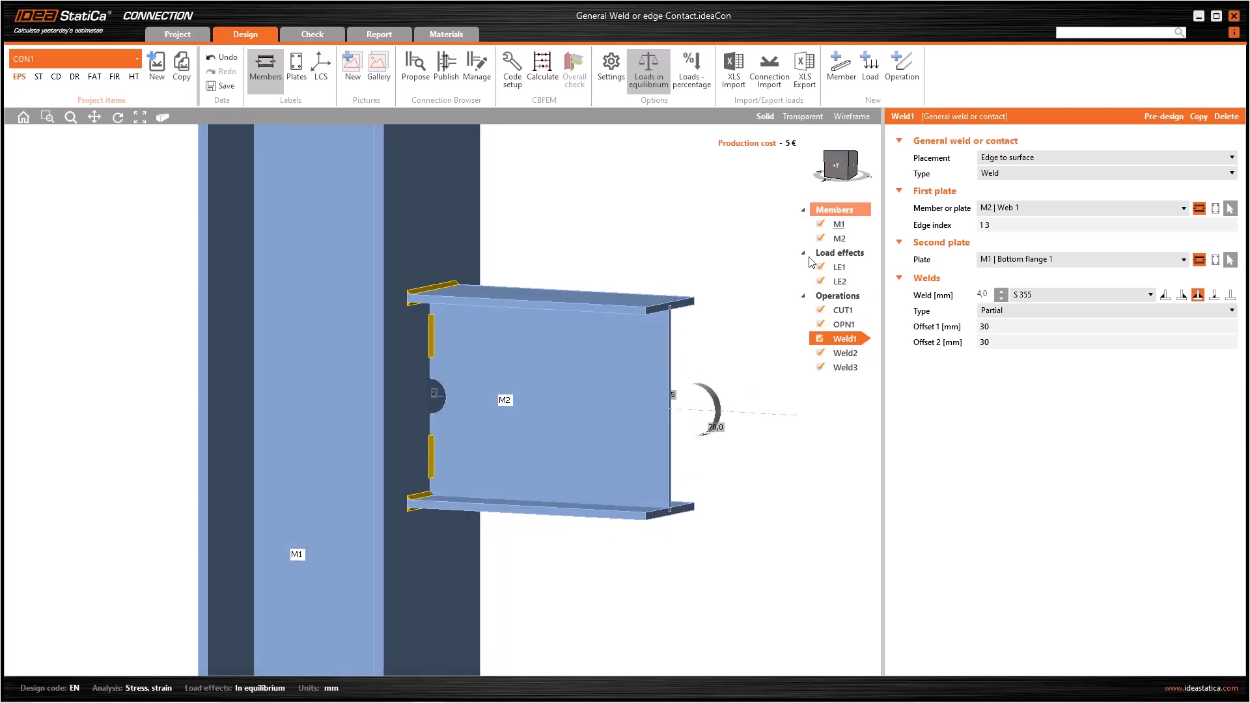
# Step: Set Weld1 to Intermittent with segment Length 5 mm and Gap 10 mm
pyautogui.click(1009, 311)
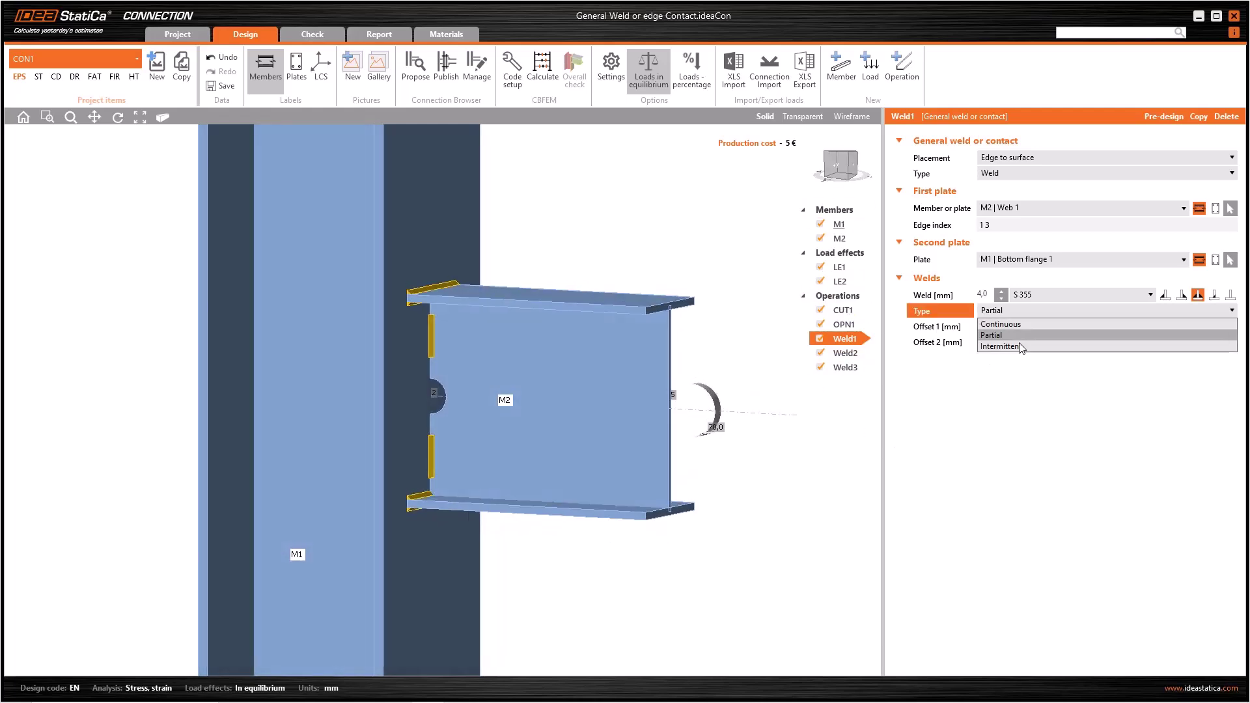
pyautogui.click(1020, 345)
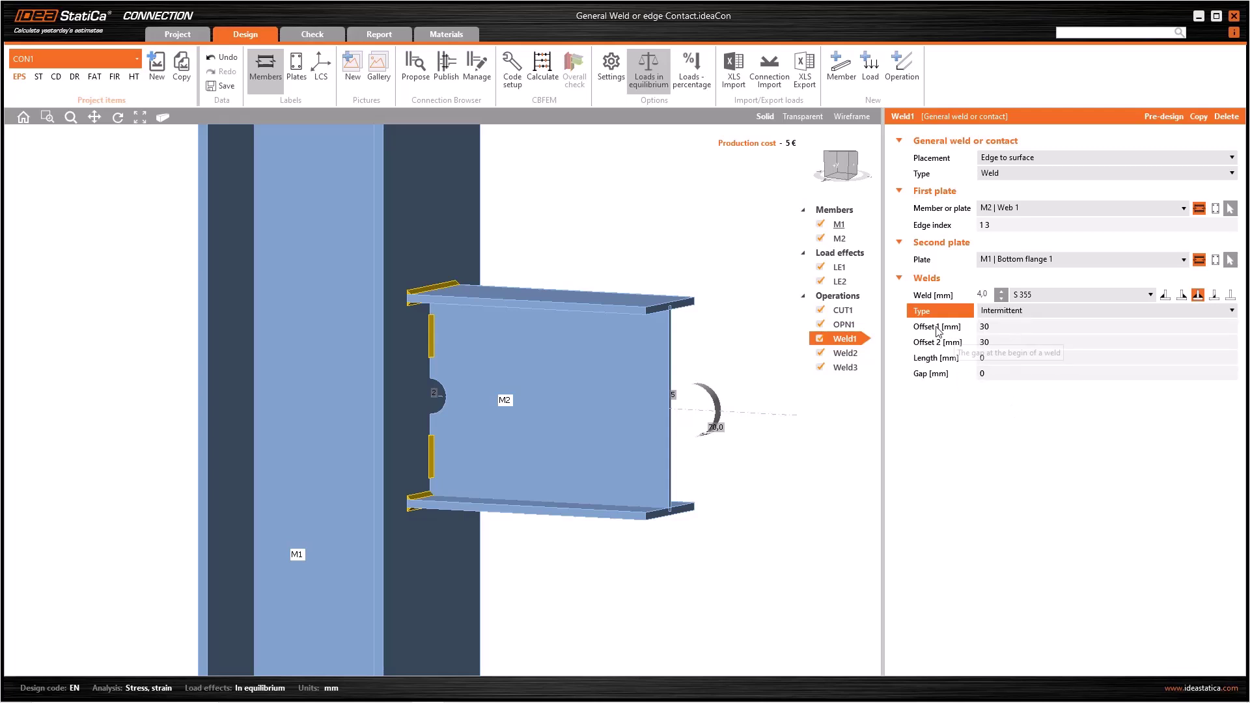
pyautogui.click(1021, 313)
pyautogui.click(1023, 433)
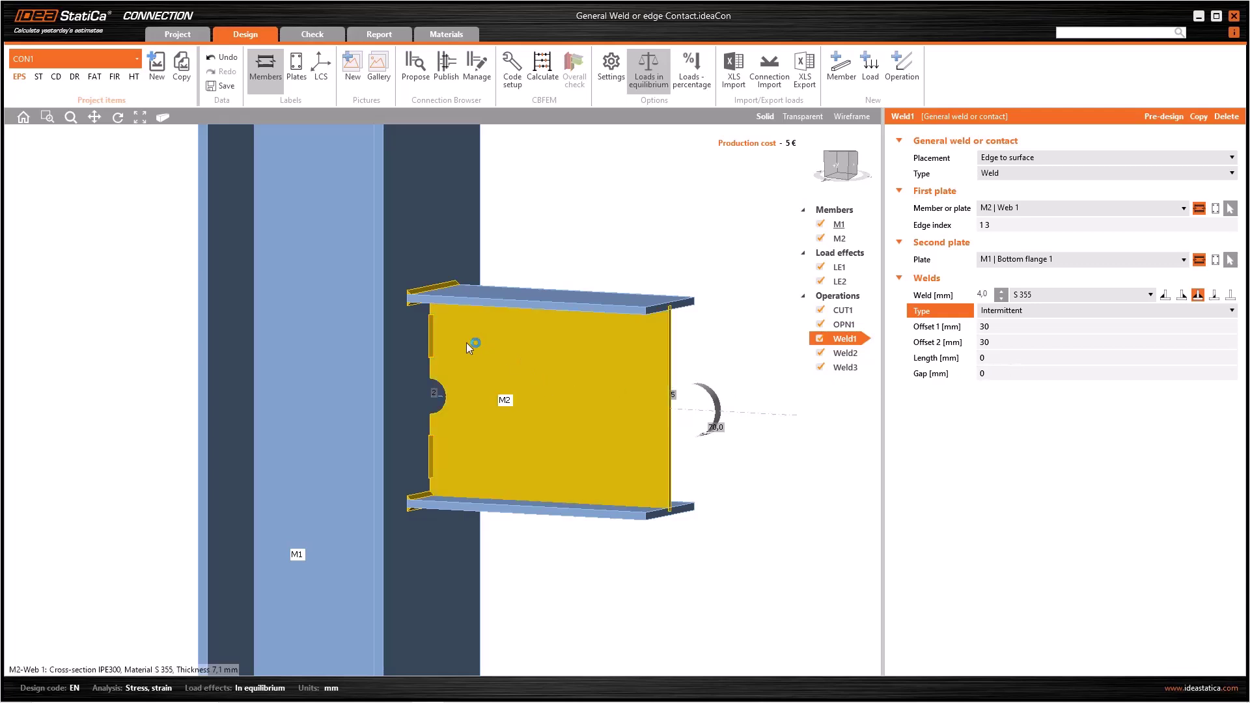
pyautogui.click(1003, 358)
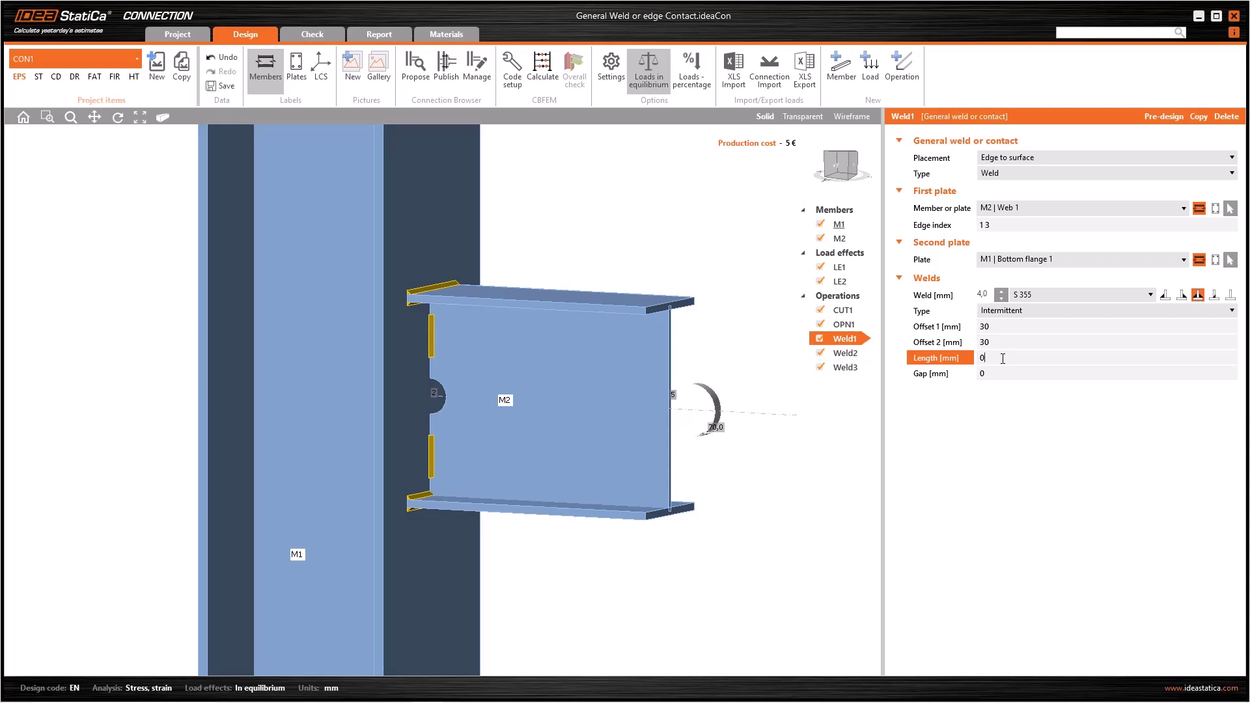
pyautogui.write('5')
pyautogui.press('Tab')
pyautogui.write('10')
pyautogui.press('Tab')
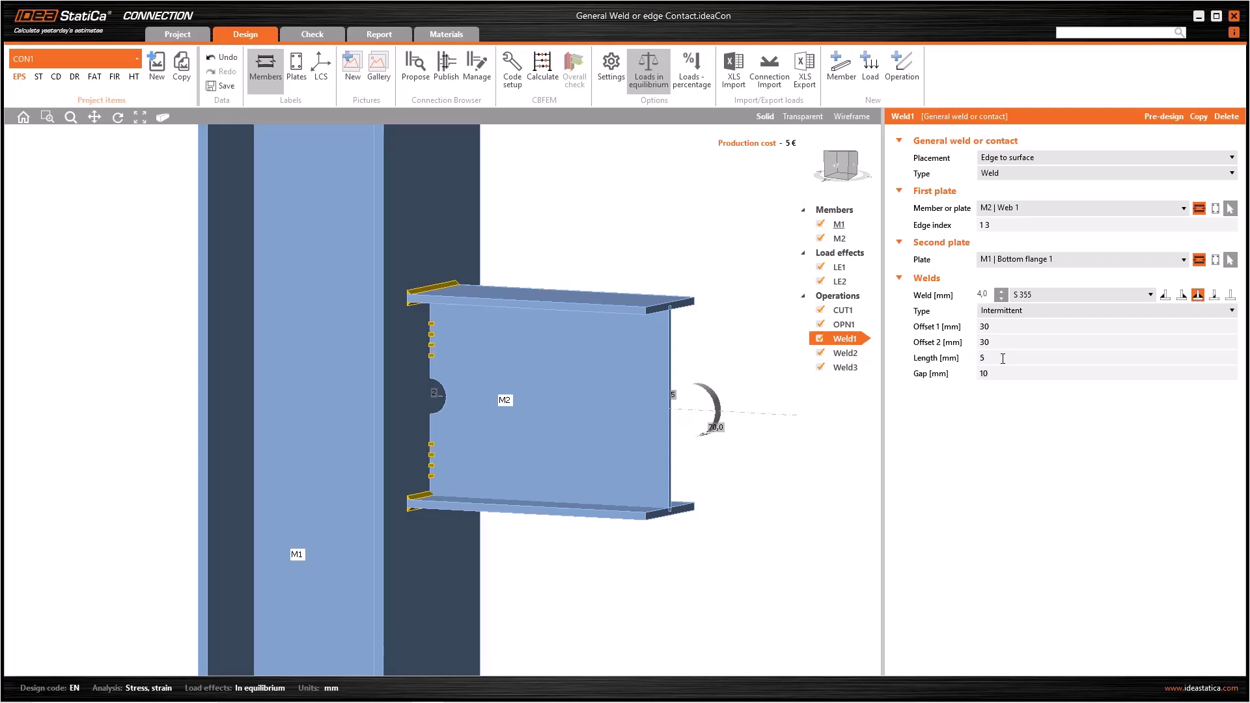
pyautogui.scroll(5, 393, 359)
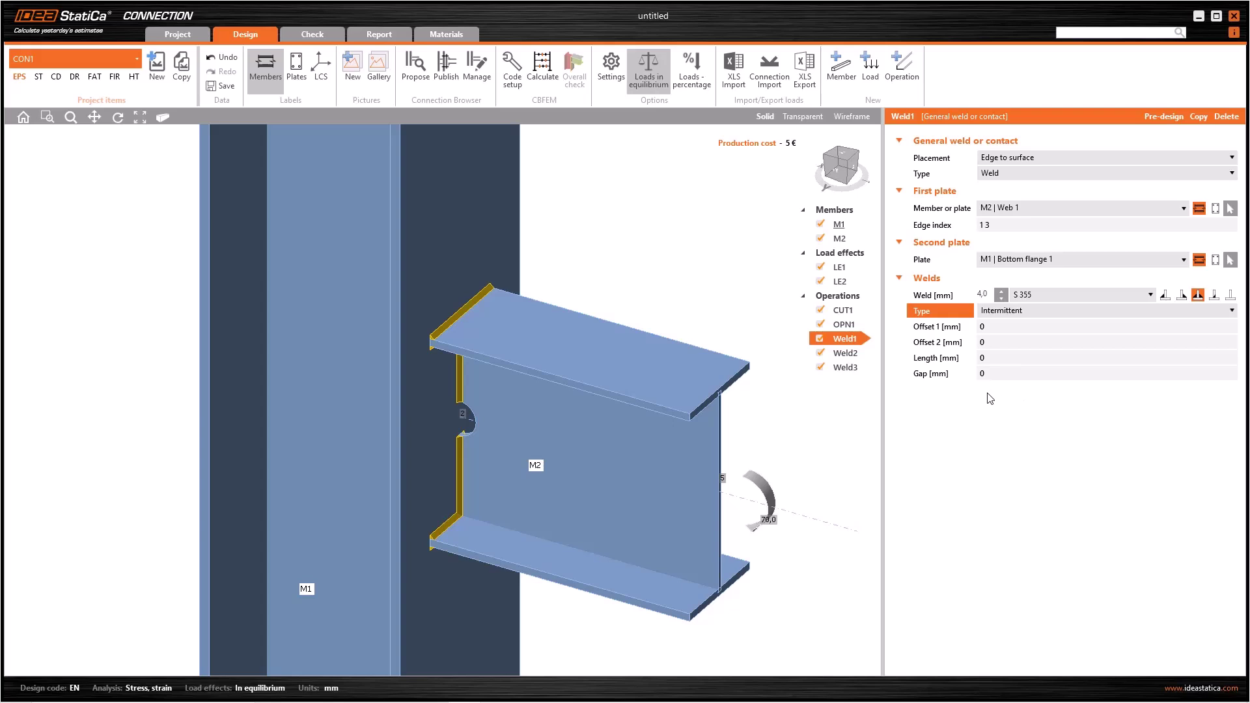
# Step: Disable Weld2 and Weld3 and add a new general operation of type Contact
pyautogui.click(821, 368)
pyautogui.click(821, 353)
pyautogui.click(901, 76)
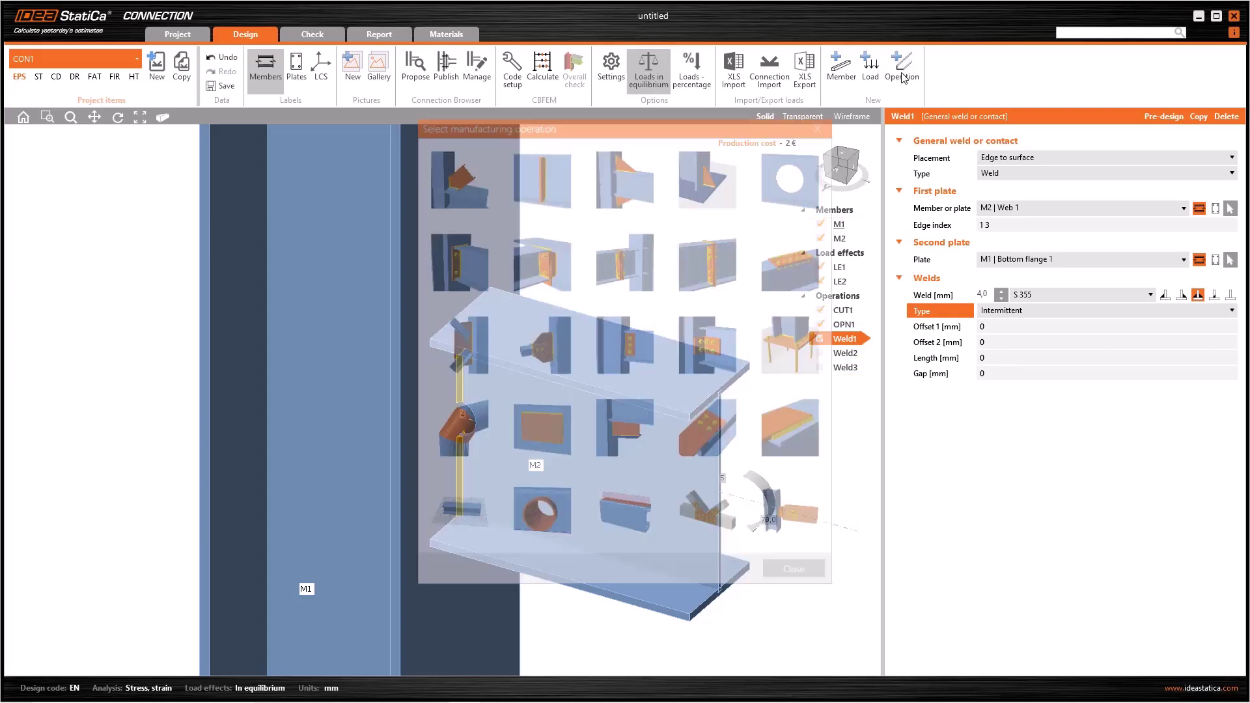
pyautogui.click(790, 345)
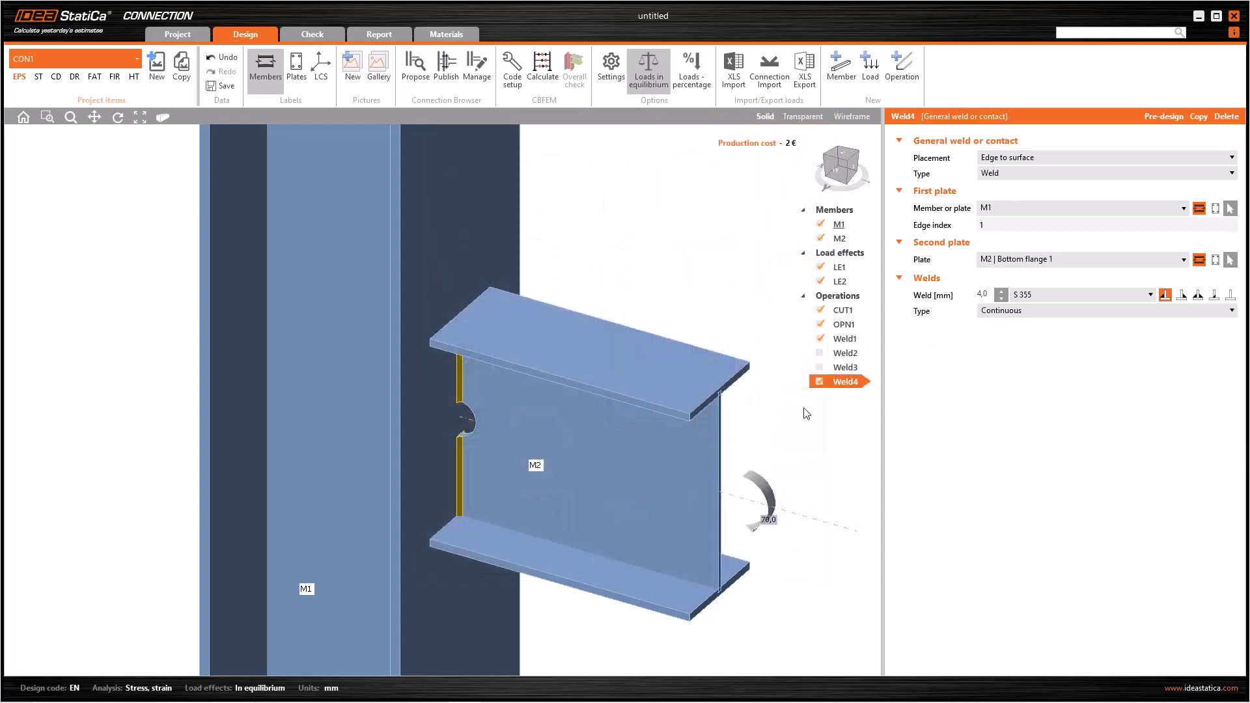
pyautogui.click(1006, 174)
pyautogui.click(996, 193)
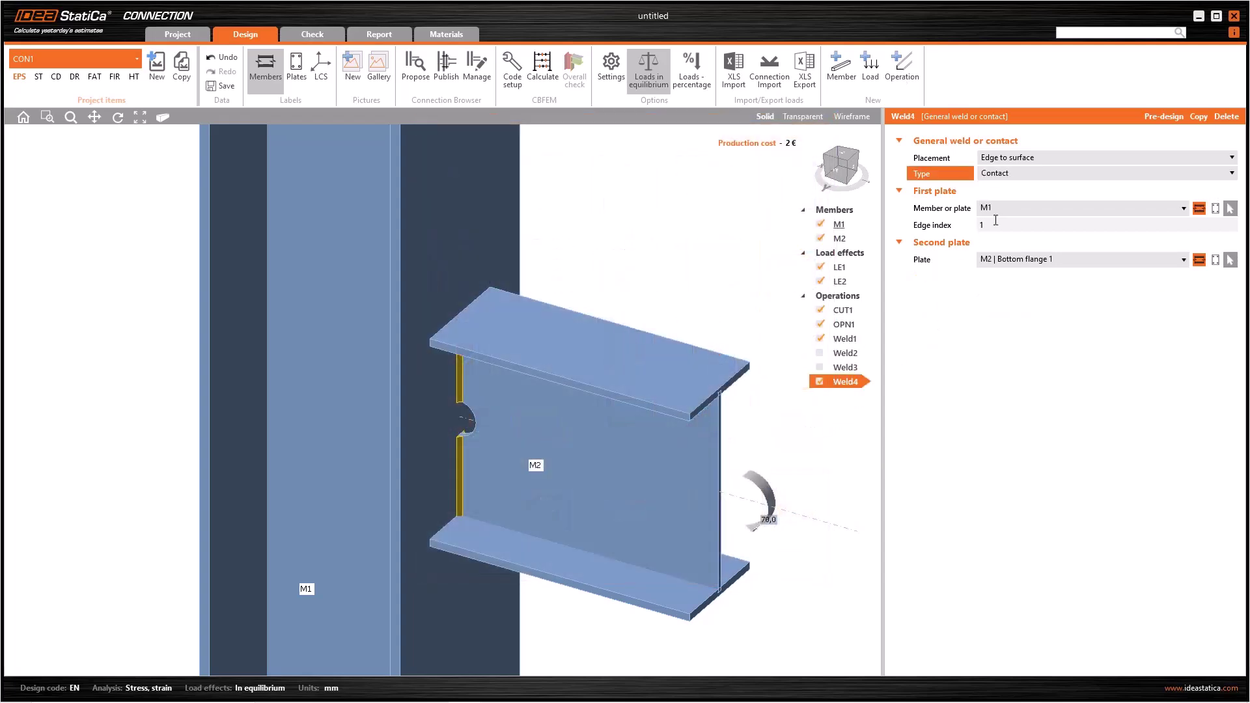
# Step: Make the contact join M2 | Top flange 1 to M1 | Bottom flange 1 and inspect it
pyautogui.click(1001, 208)
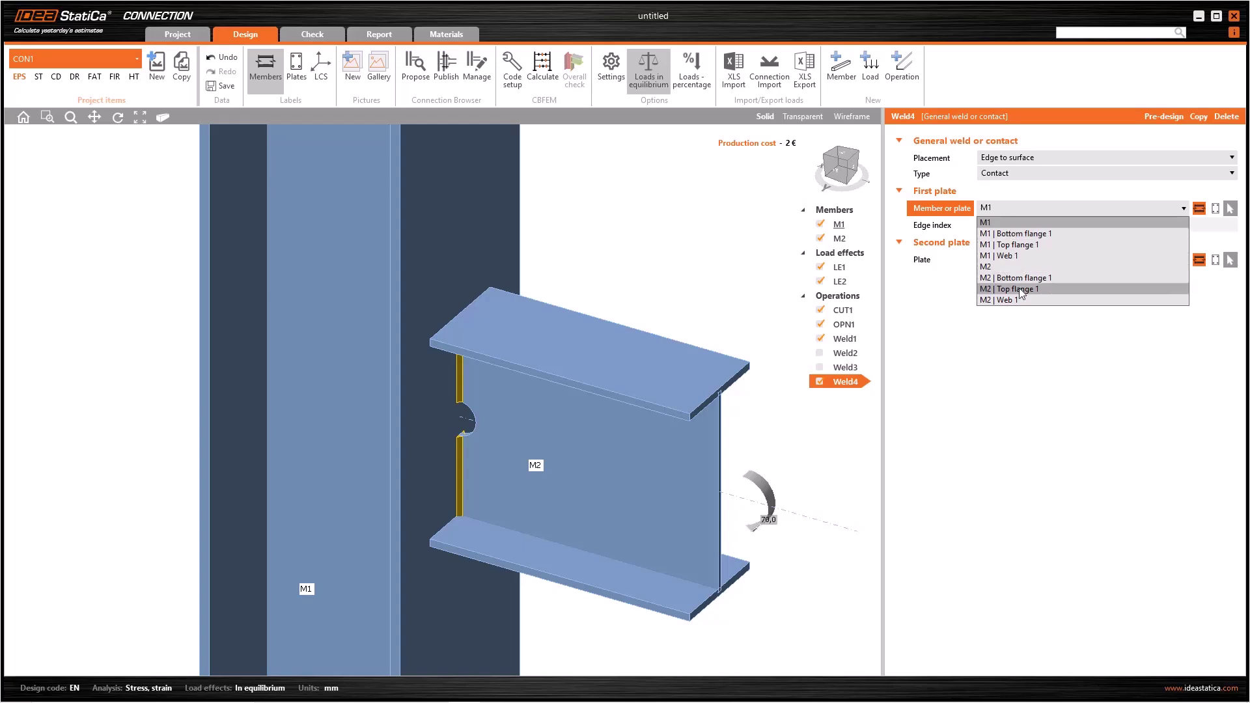
pyautogui.click(1019, 290)
pyautogui.click(1018, 259)
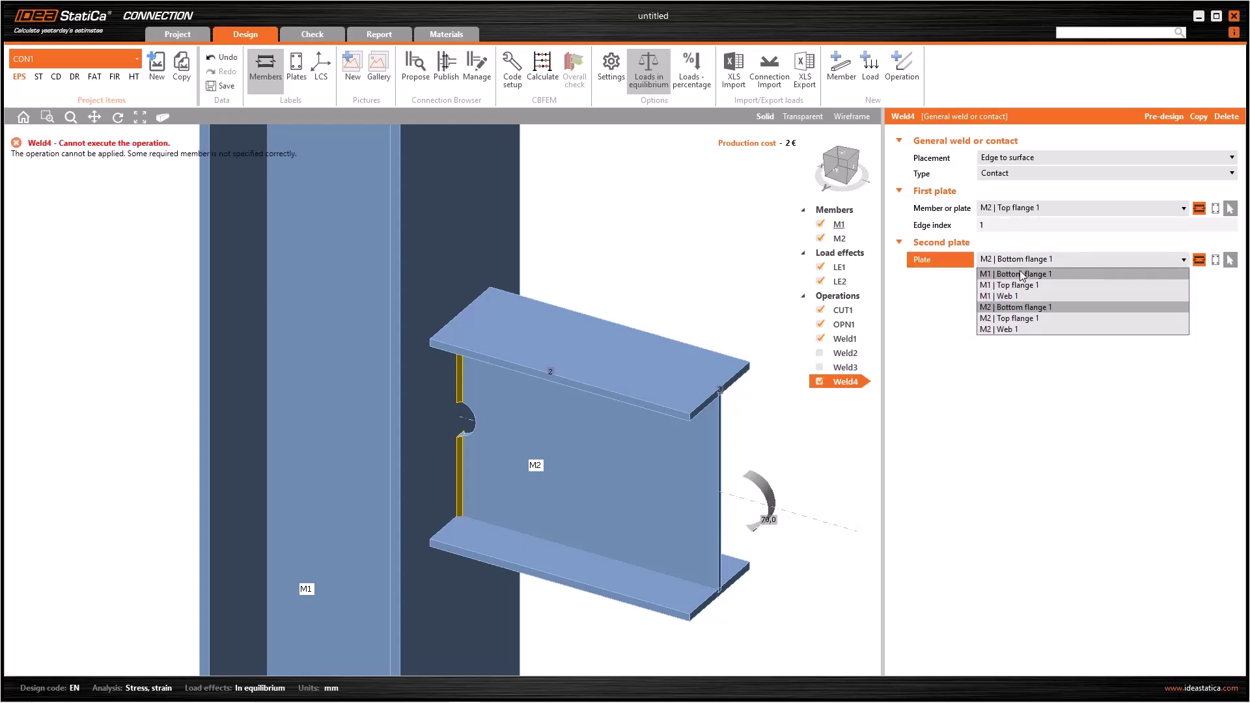
pyautogui.click(1020, 273)
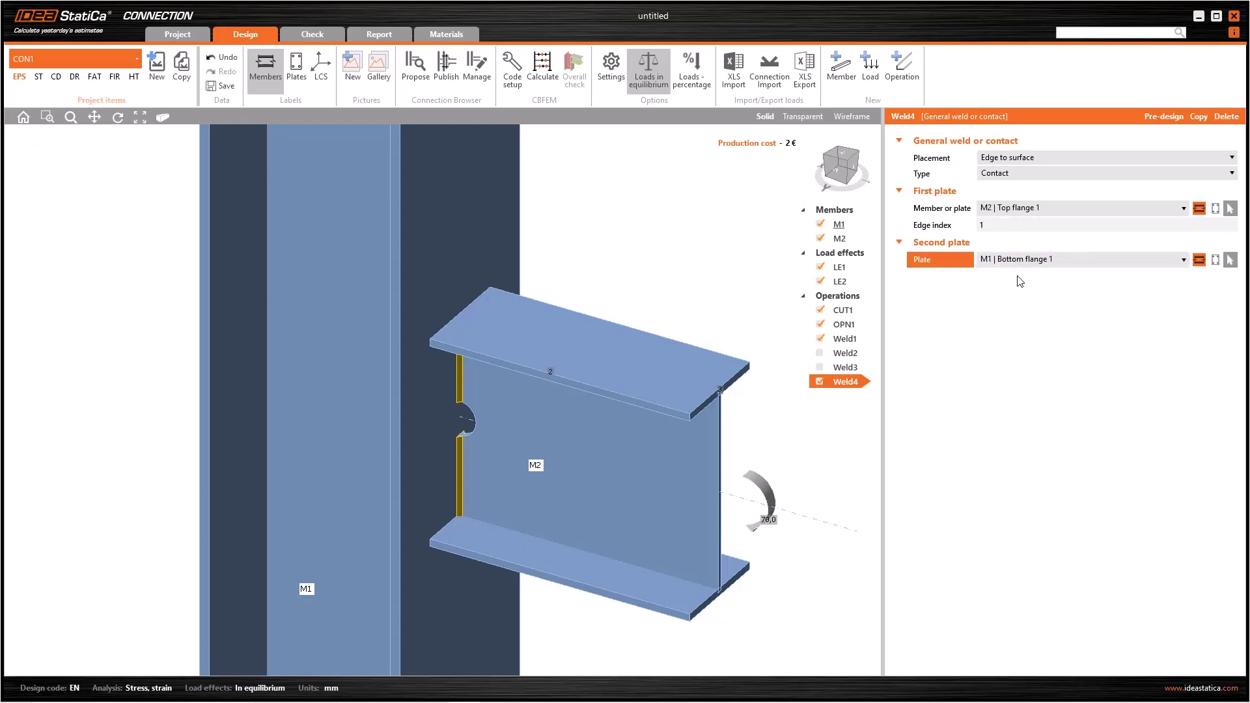
pyautogui.click(805, 119)
pyautogui.scroll(6, 451, 315)
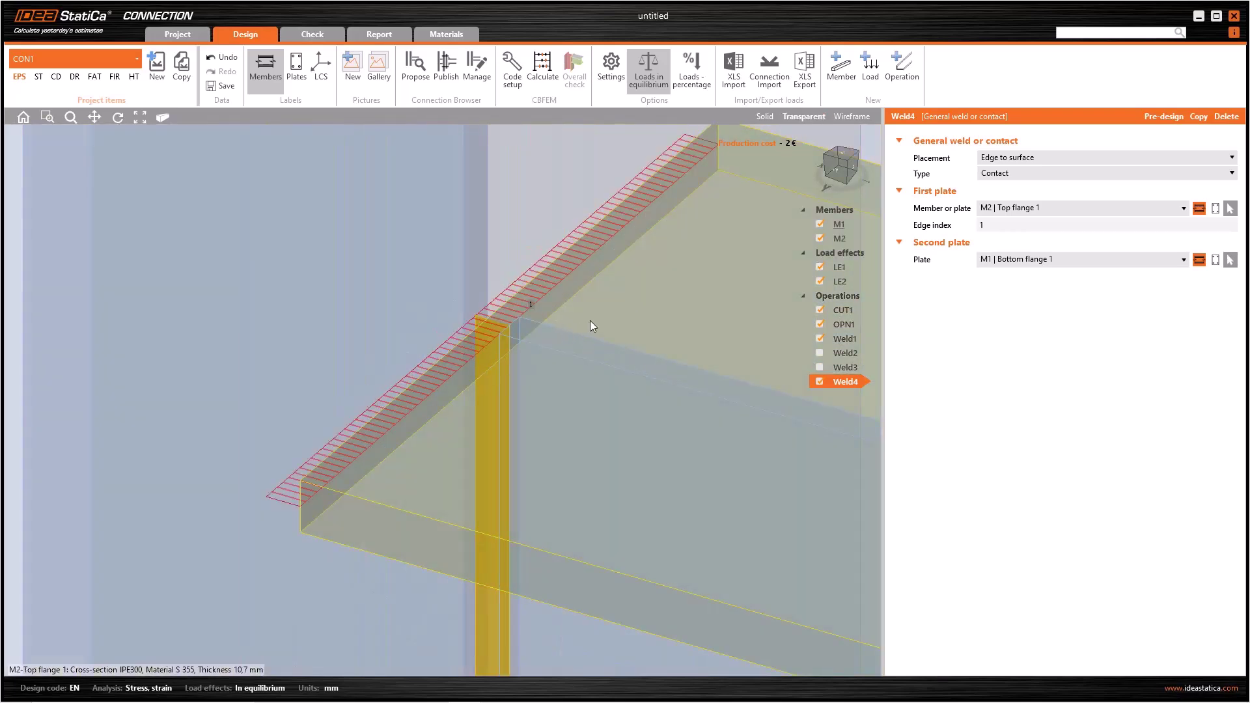
pyautogui.scroll(-6, 581, 334)
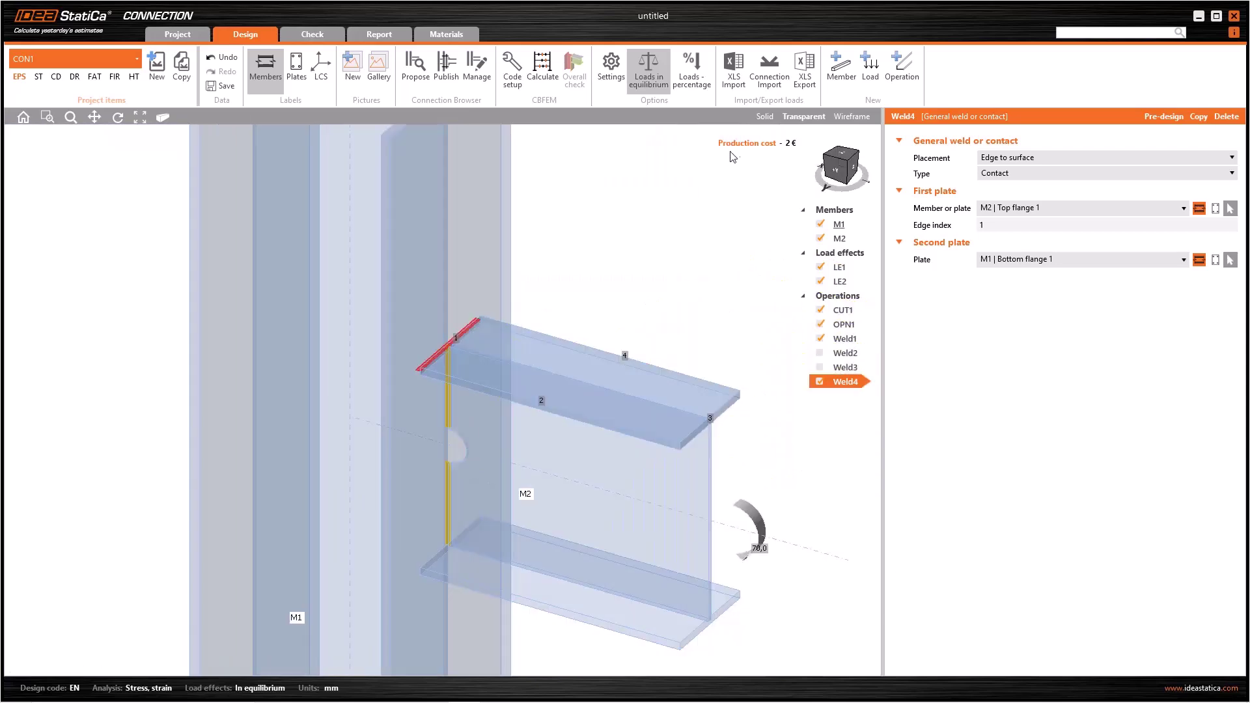
pyautogui.click(767, 118)
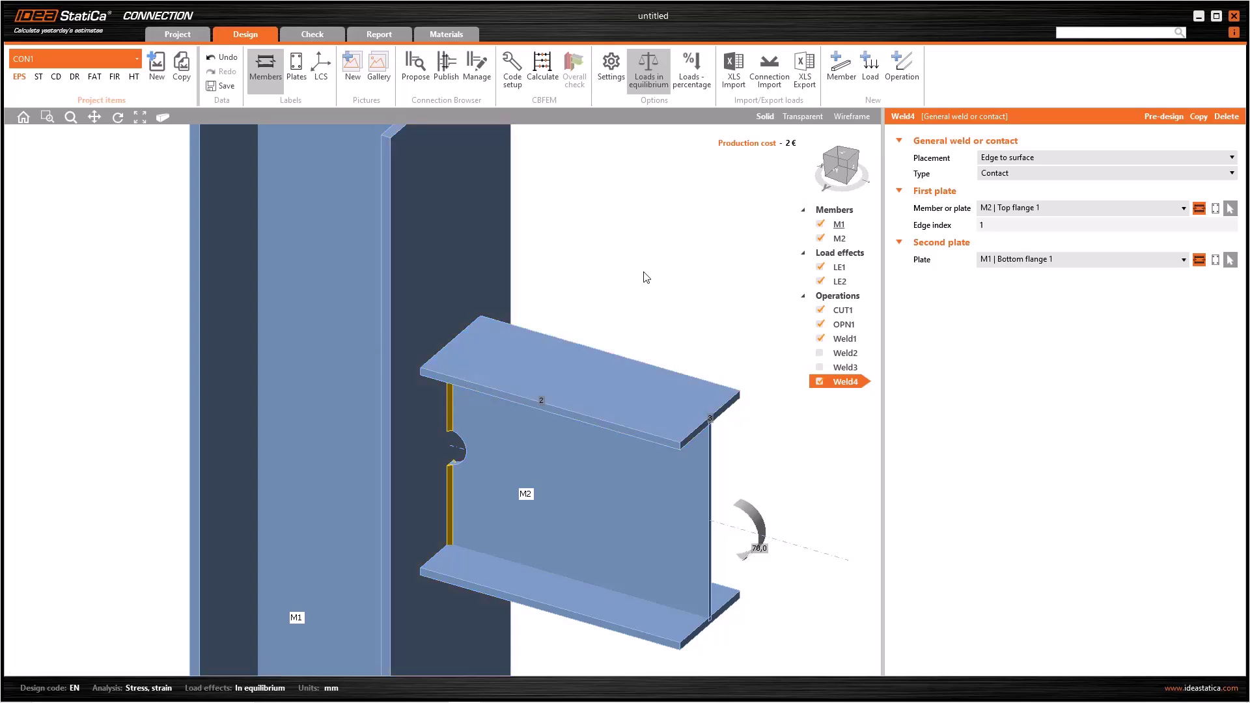
pyautogui.scroll(-5, 646, 277)
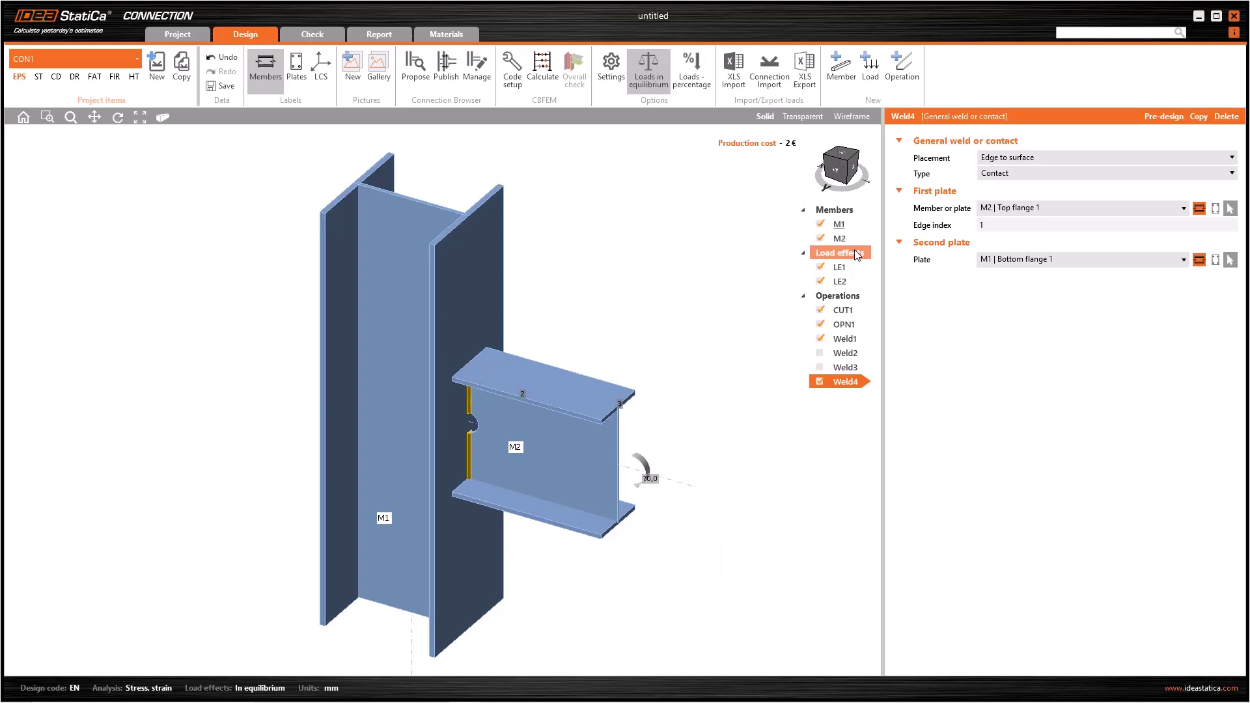
# Step: Review the My moments at M2/End for LE1 and LE2, then calculate the joint
pyautogui.click(838, 266)
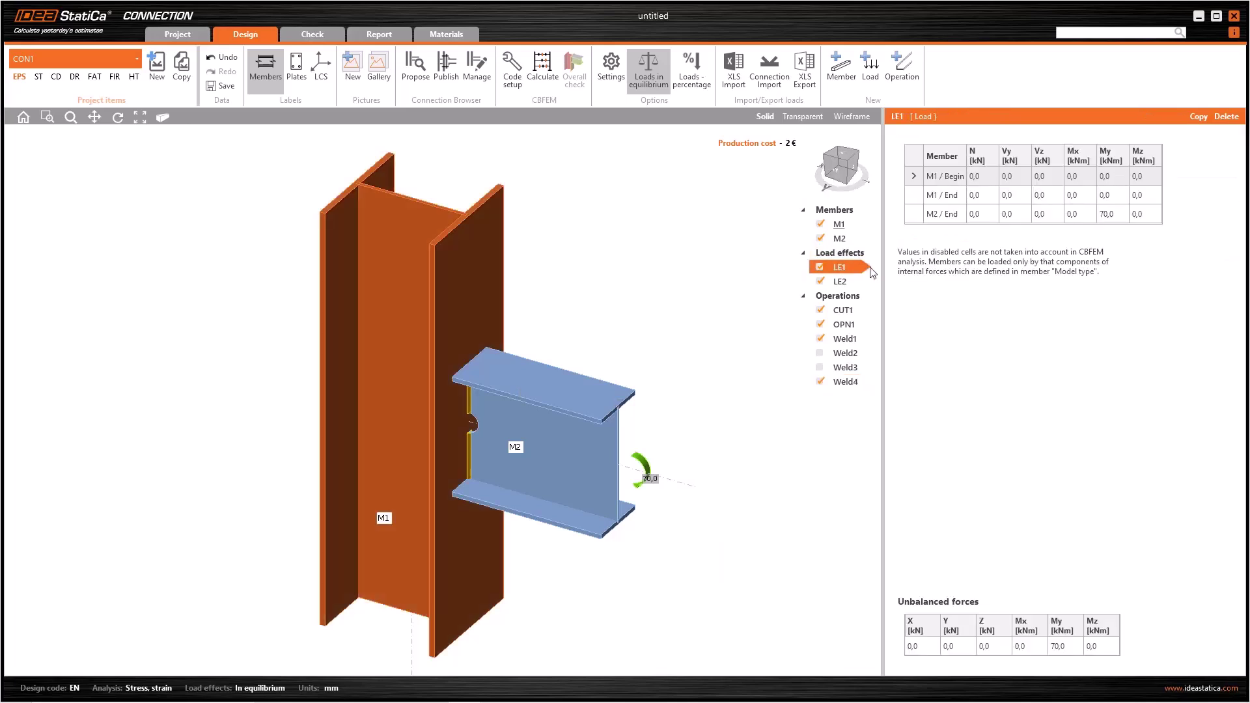
pyautogui.click(1111, 212)
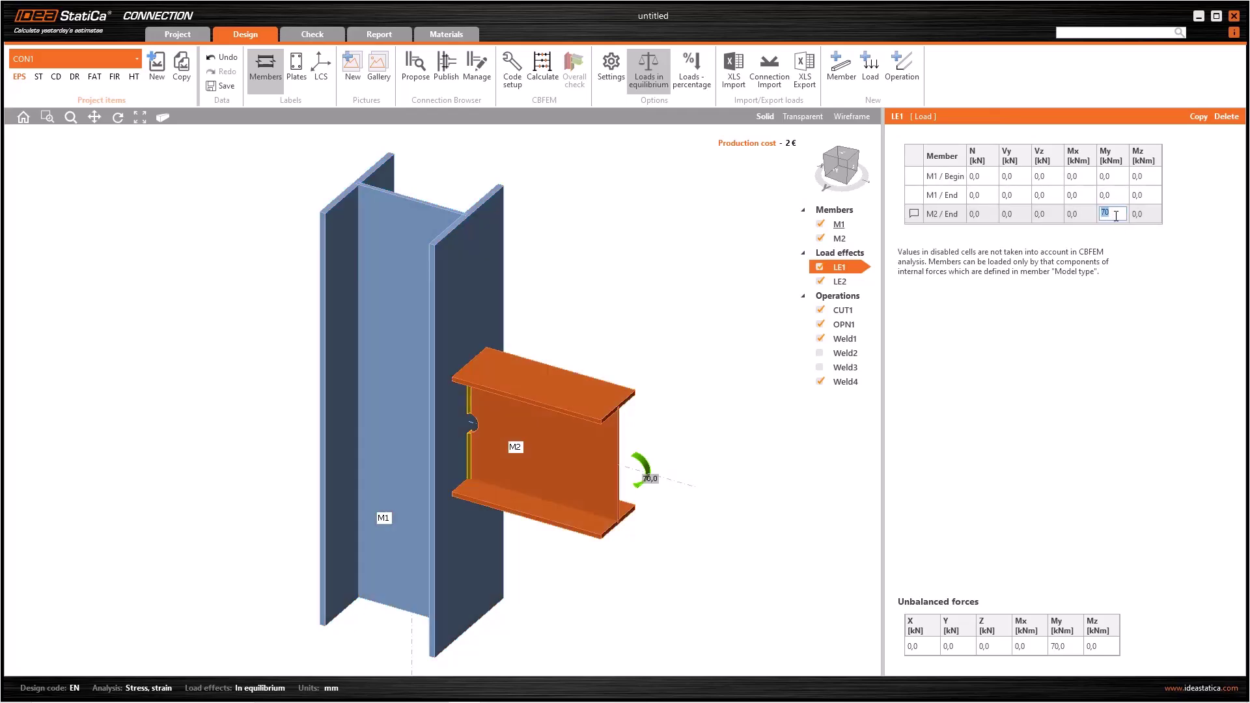
pyautogui.click(844, 281)
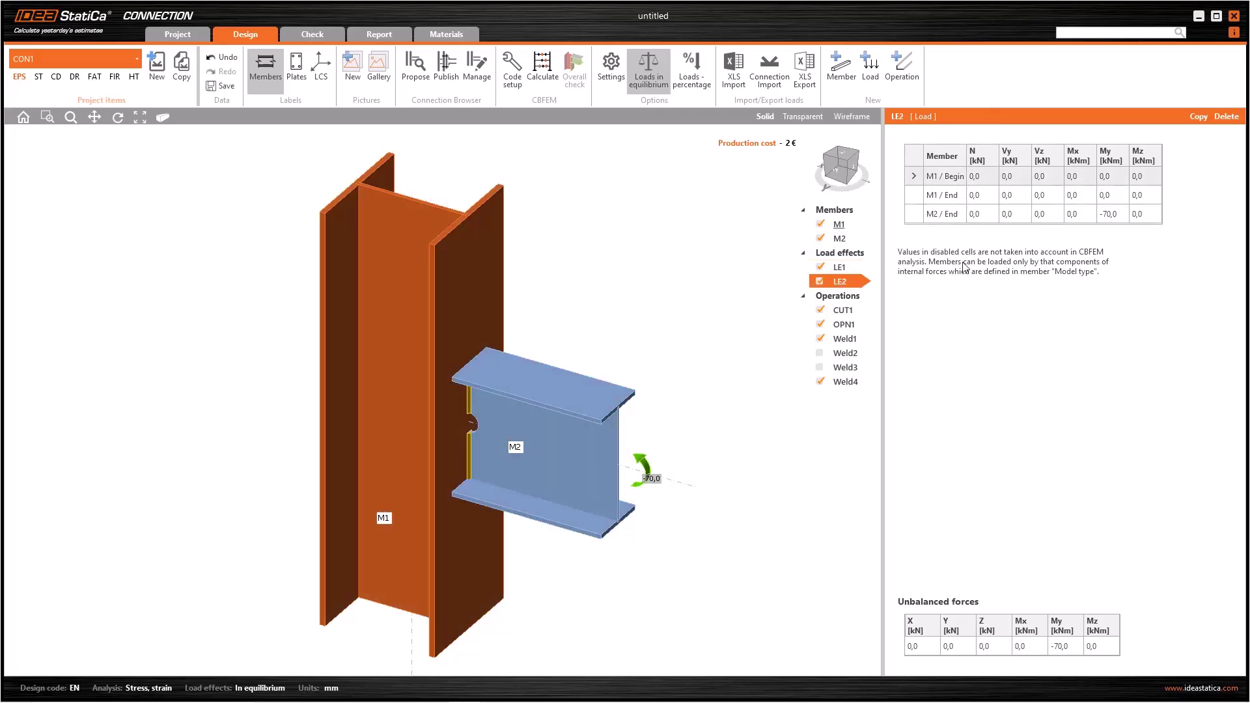
pyautogui.click(1121, 213)
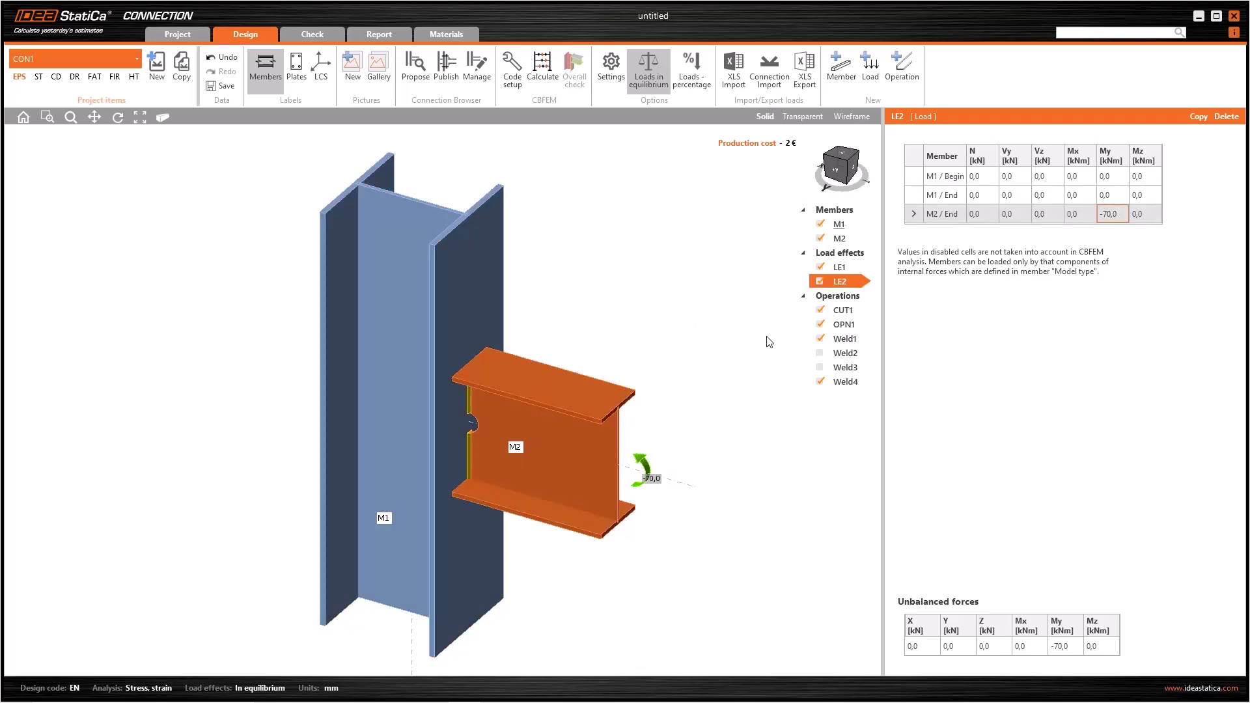
pyautogui.click(543, 68)
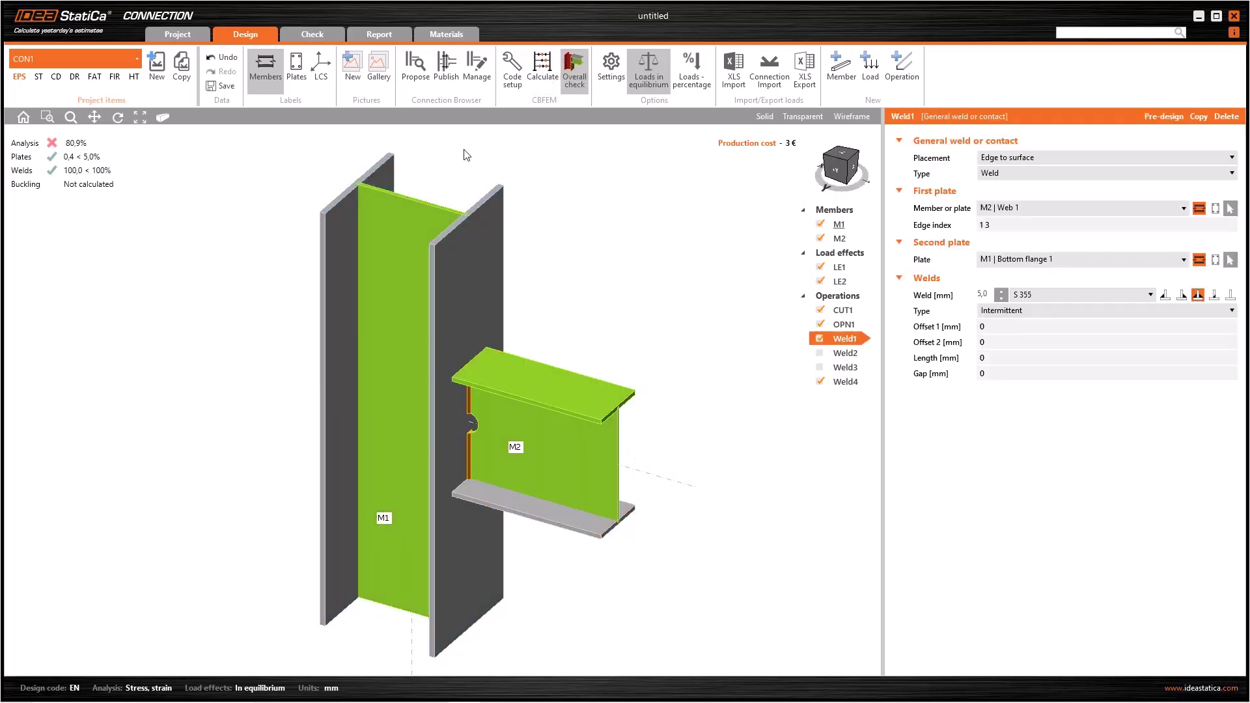
# Step: On the Check tab, show equivalent stress on the meshed, deformed model for the current load effect
pyautogui.click(312, 35)
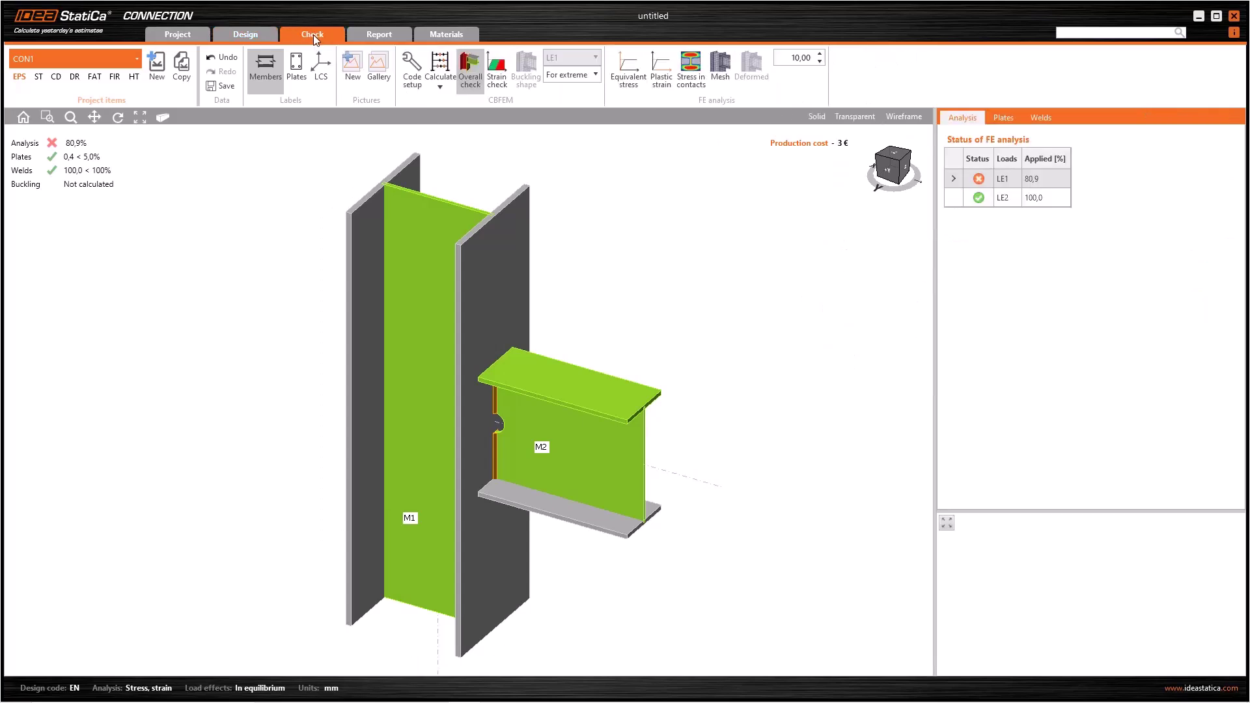
pyautogui.click(629, 69)
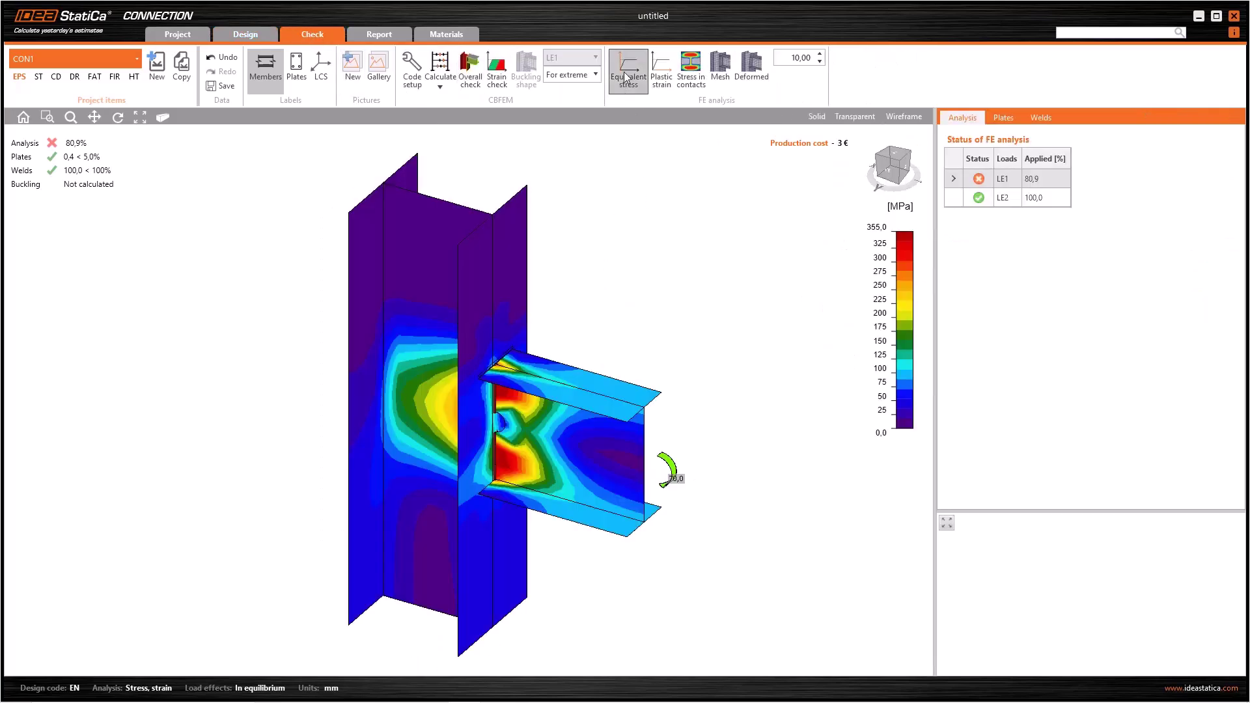
pyautogui.click(719, 77)
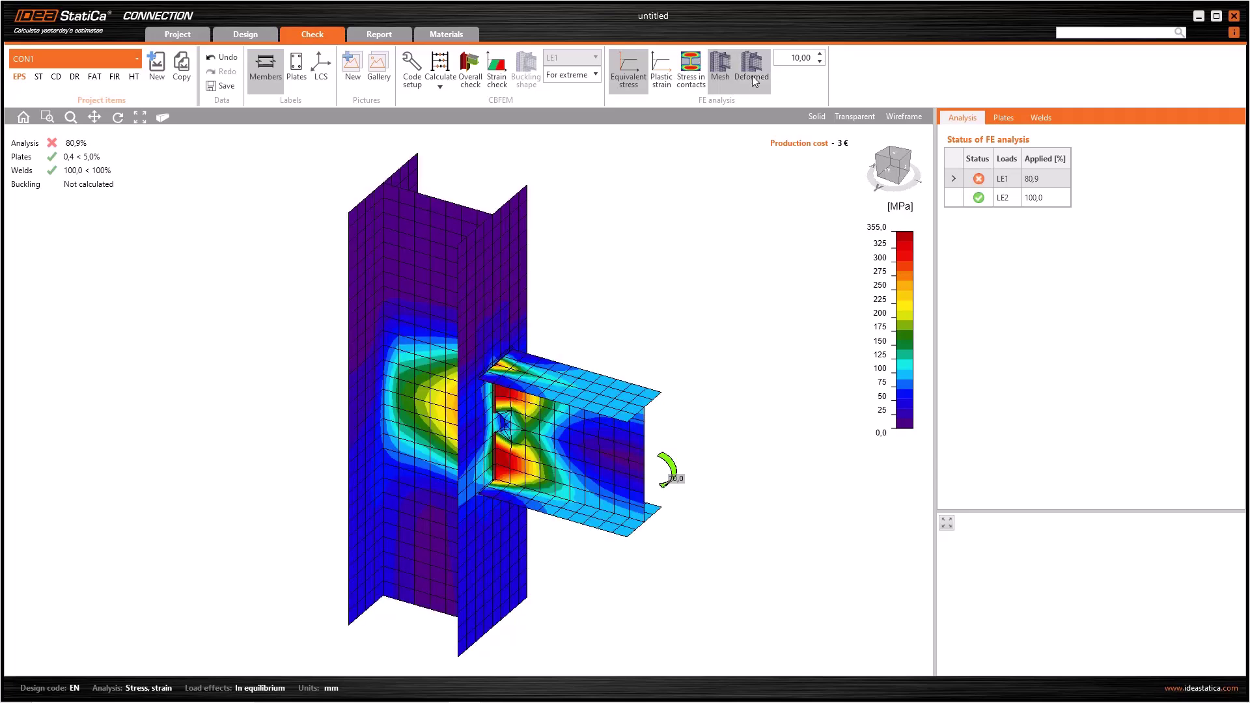
pyautogui.click(752, 76)
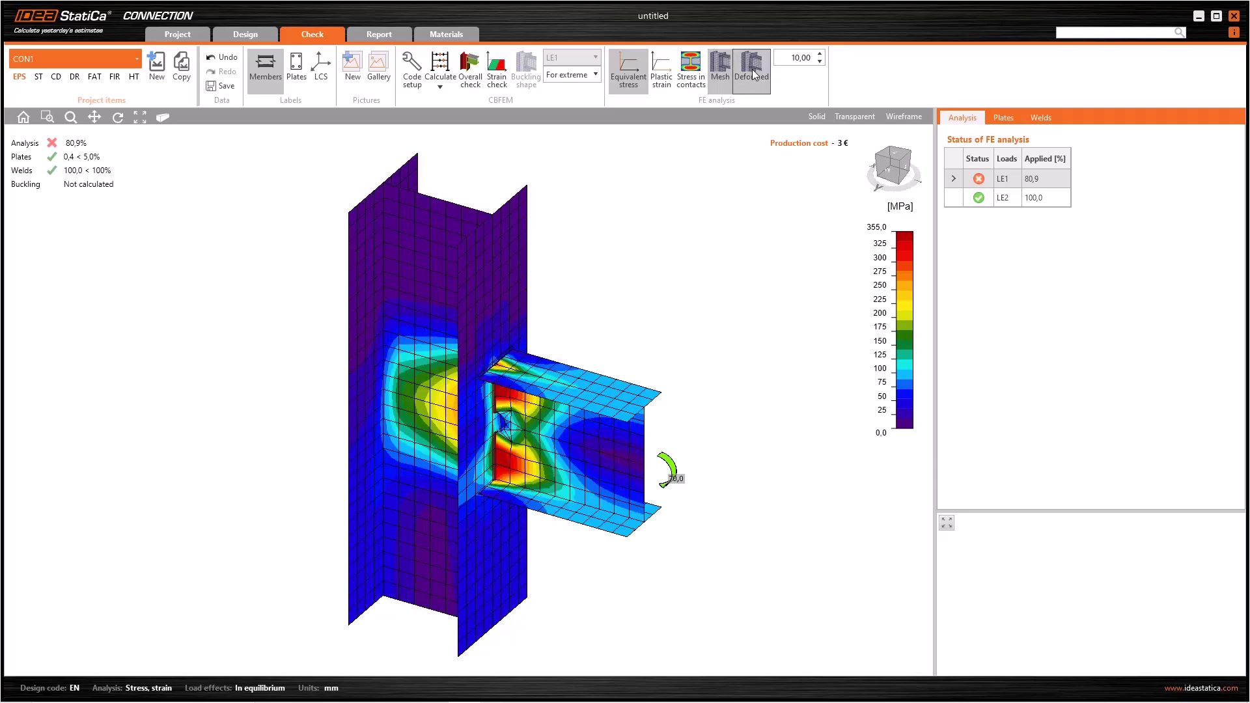
pyautogui.click(587, 77)
pyautogui.click(573, 107)
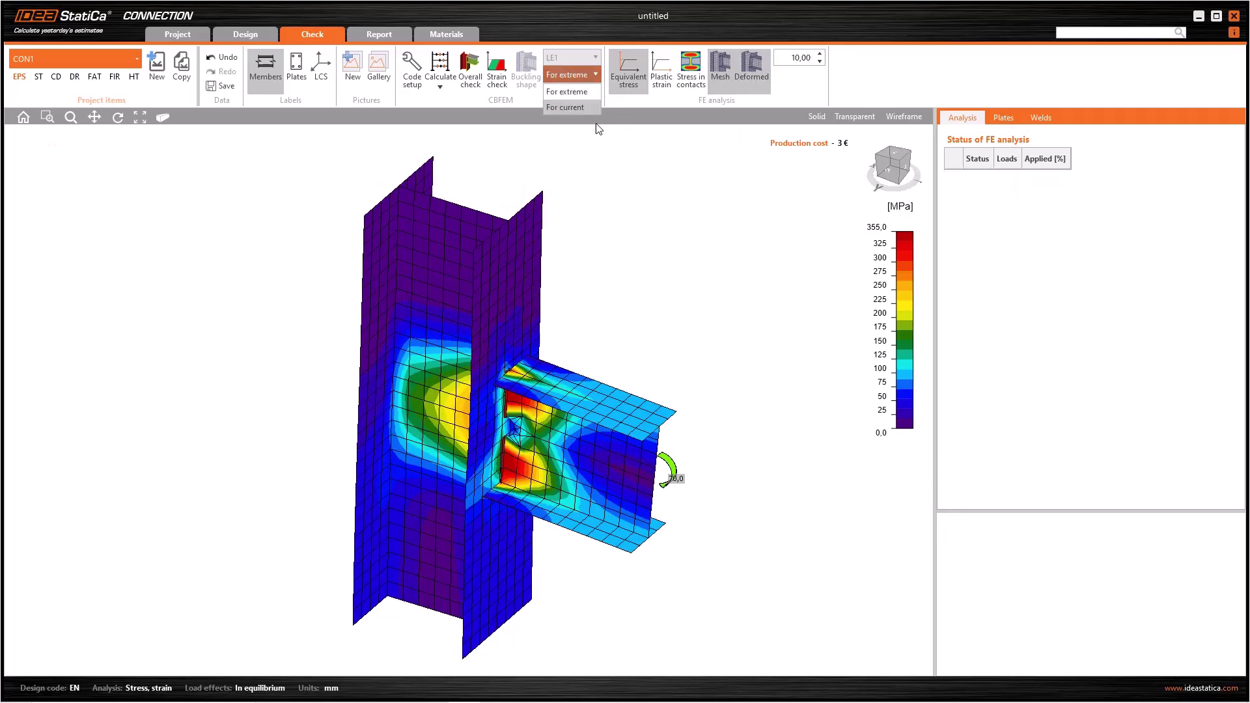
# Step: Set the deformation scale to 50 and orbit and pan to inspect the flange contact
pyautogui.click(889, 170)
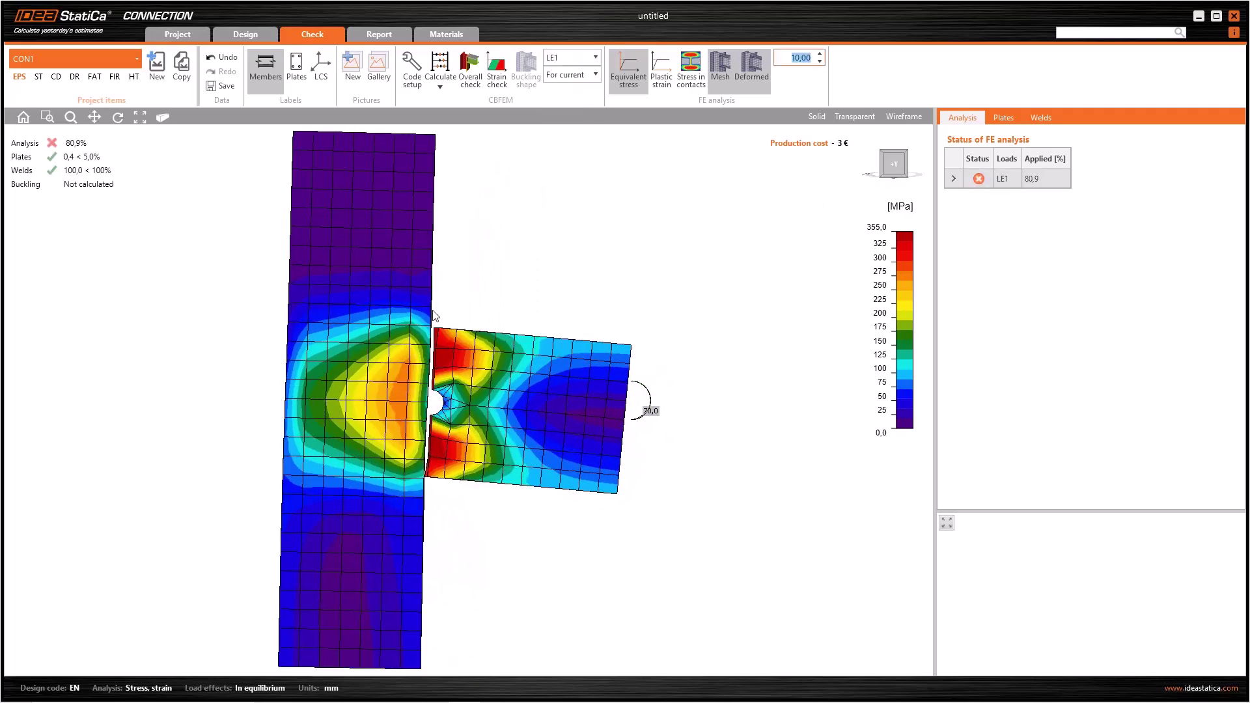
pyautogui.write('50')
pyautogui.press('Return')
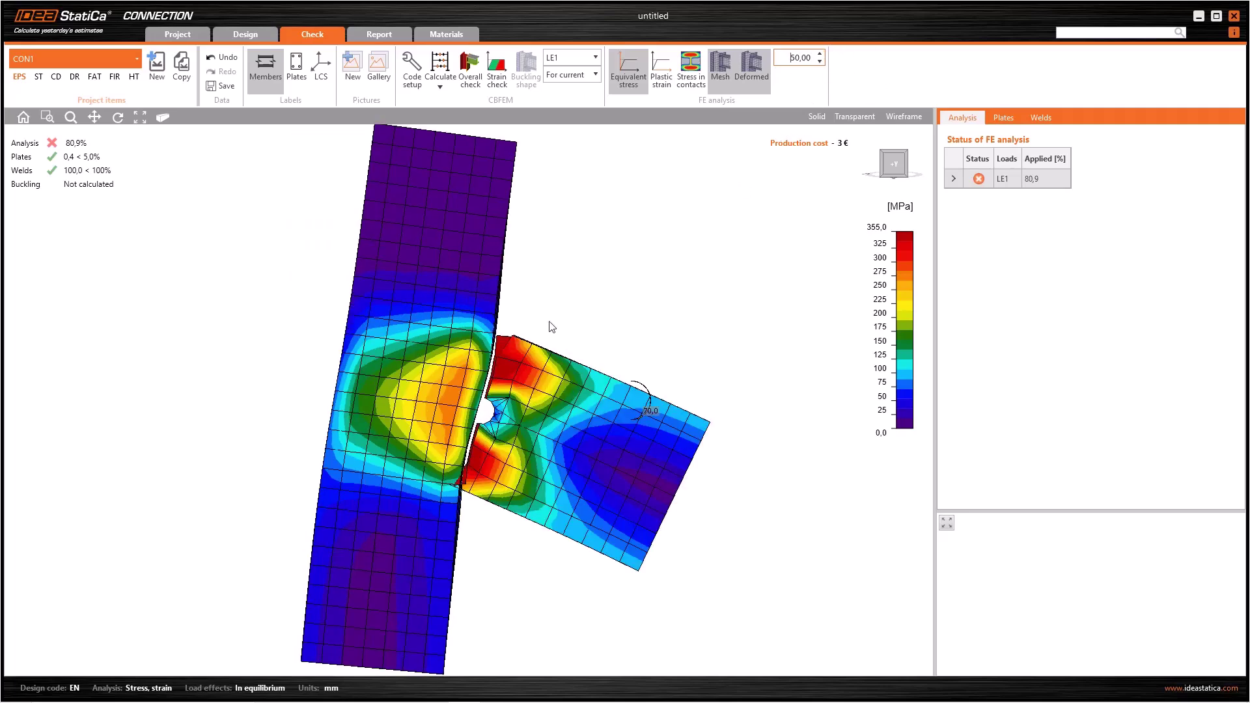
pyautogui.scroll(5, 454, 478)
pyautogui.moveTo(458, 534); pyautogui.dragTo(469, 433, button='right')
pyautogui.scroll(-5, 467, 431)
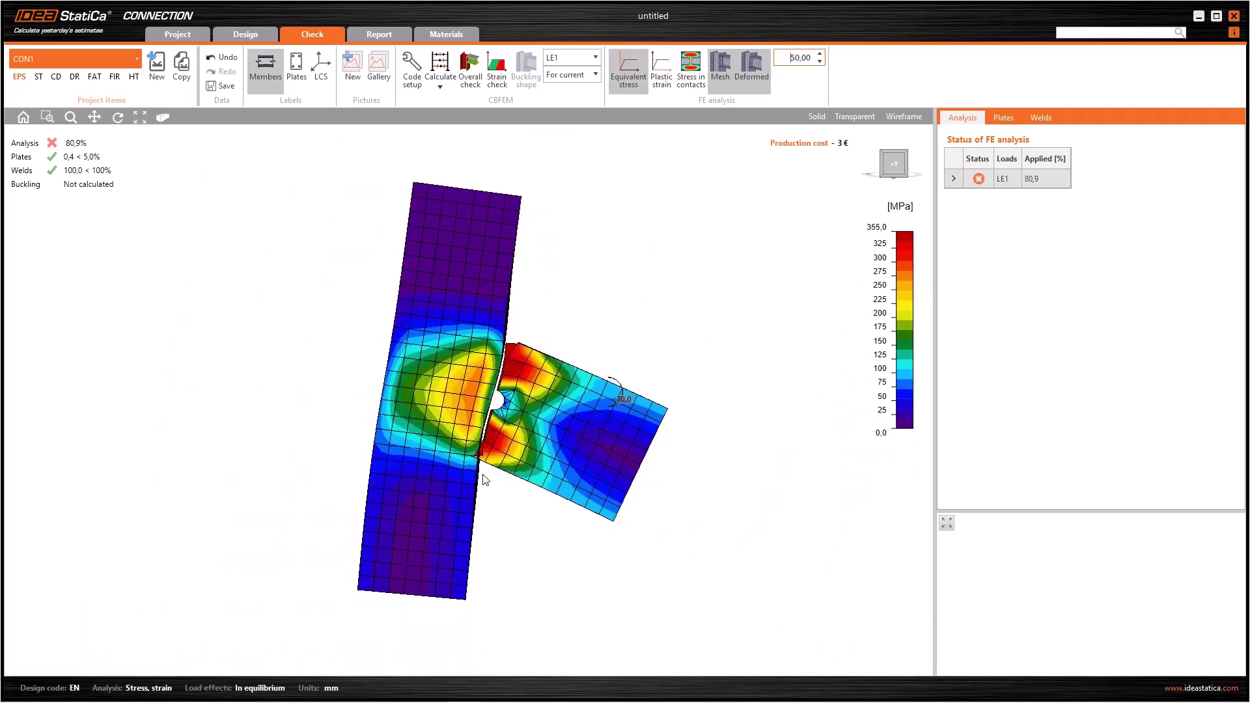
pyautogui.scroll(3, 482, 473)
pyautogui.moveTo(629, 284); pyautogui.dragTo(600, 322, button='middle')
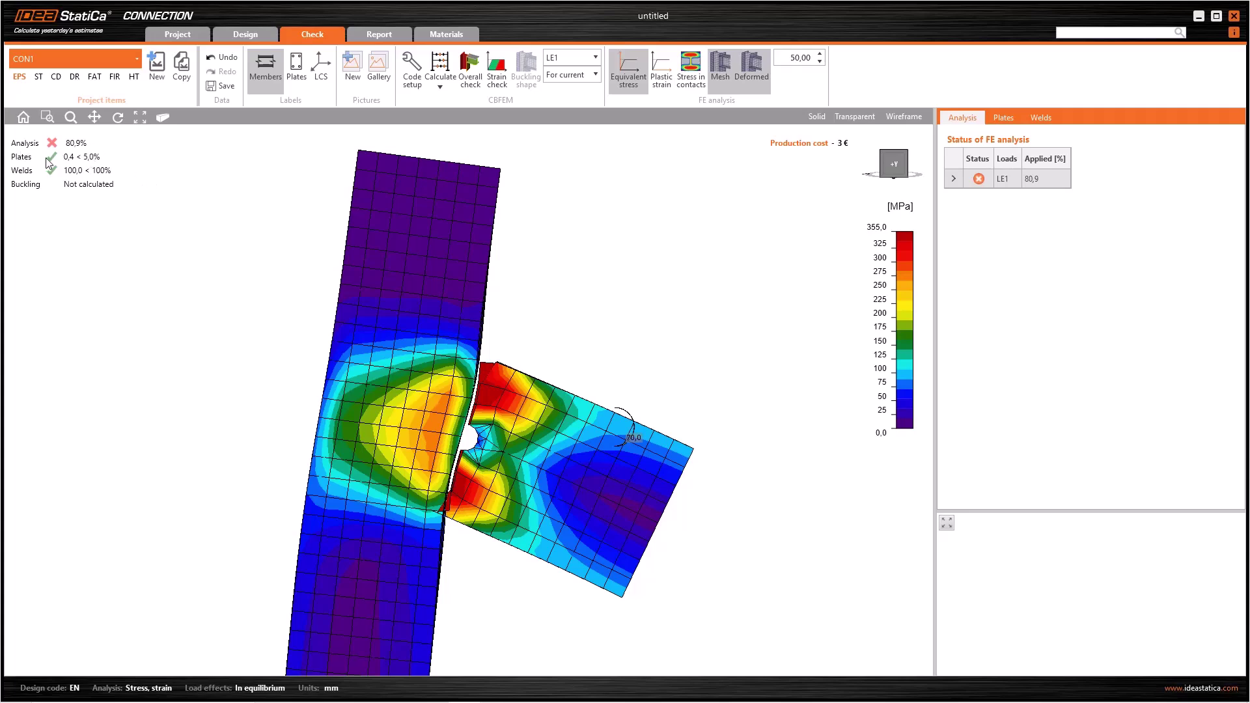
# Step: Switch the results to load effect LE2 and zoom in and out on the contact
pyautogui.scroll(-3, 231, 250)
pyautogui.click(573, 57)
pyautogui.click(574, 90)
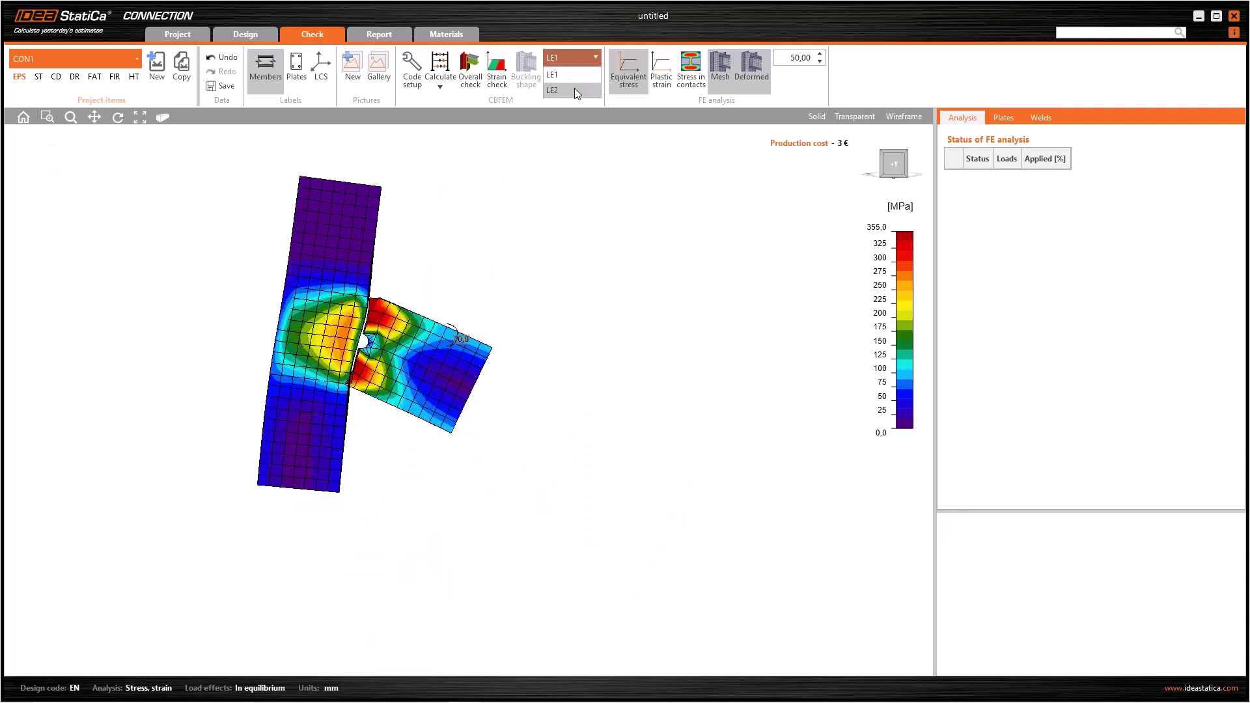
pyautogui.click(575, 90)
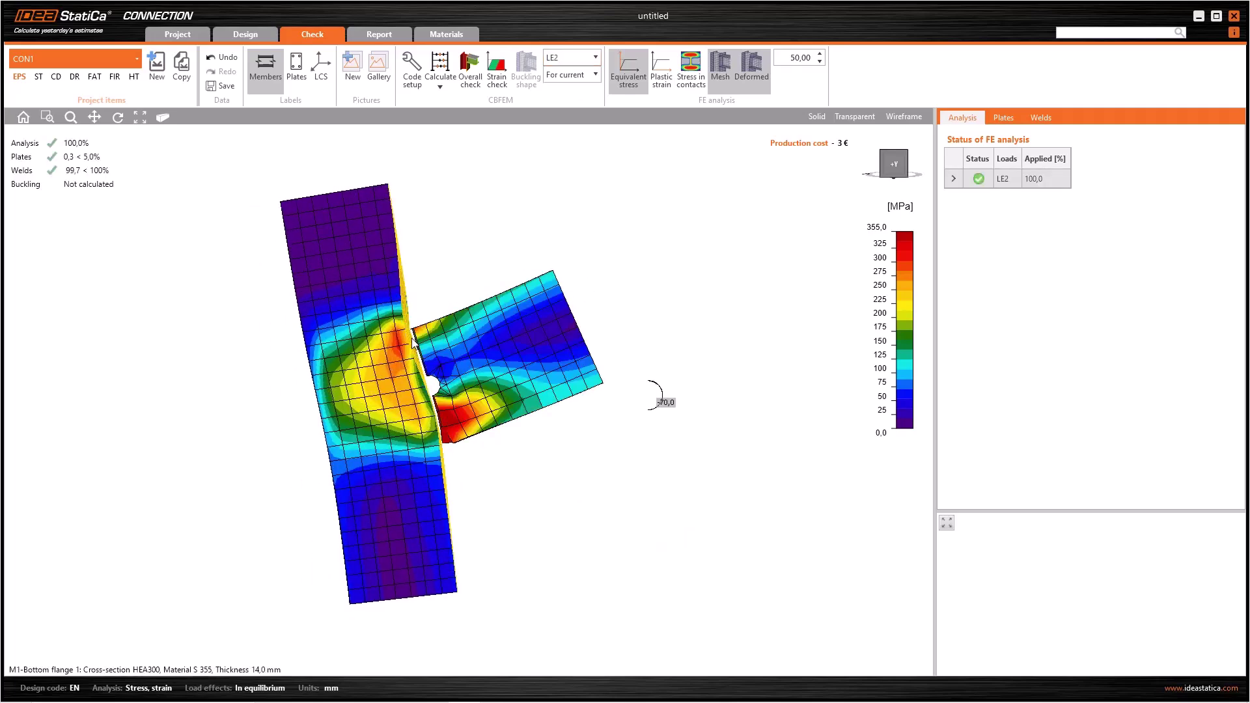
pyautogui.scroll(3, 416, 329)
pyautogui.scroll(5, 417, 339)
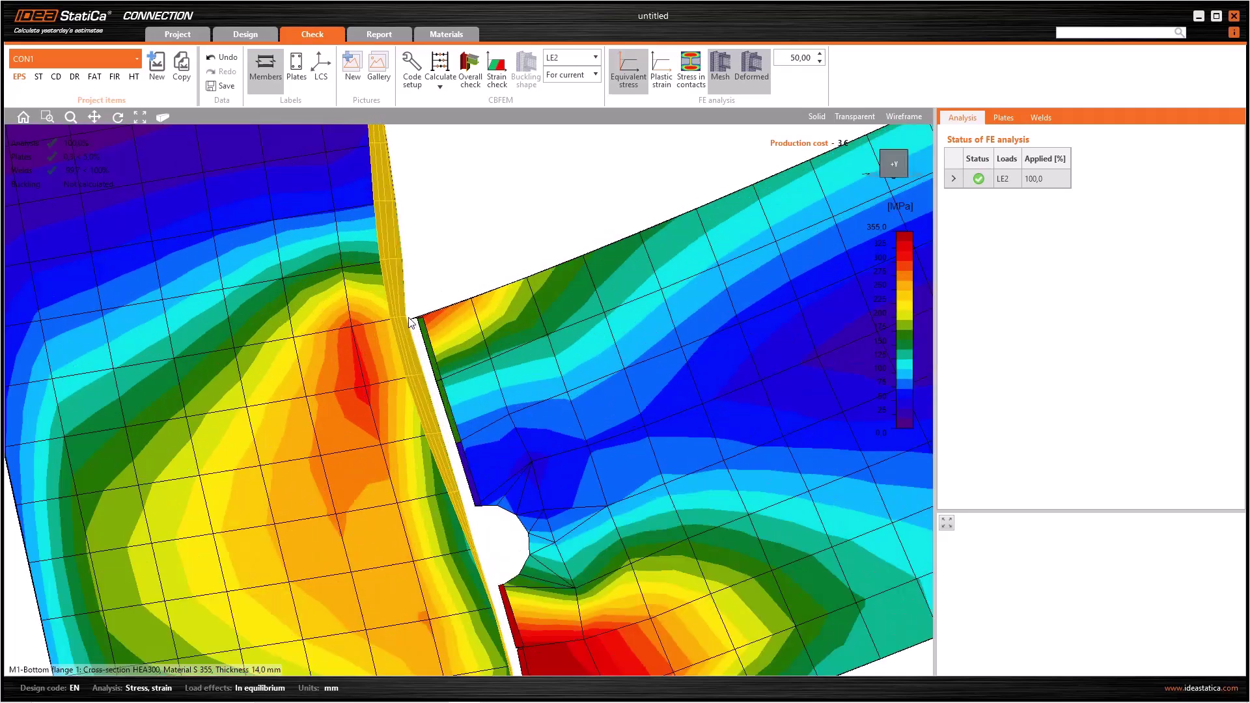
pyautogui.scroll(-8, 415, 341)
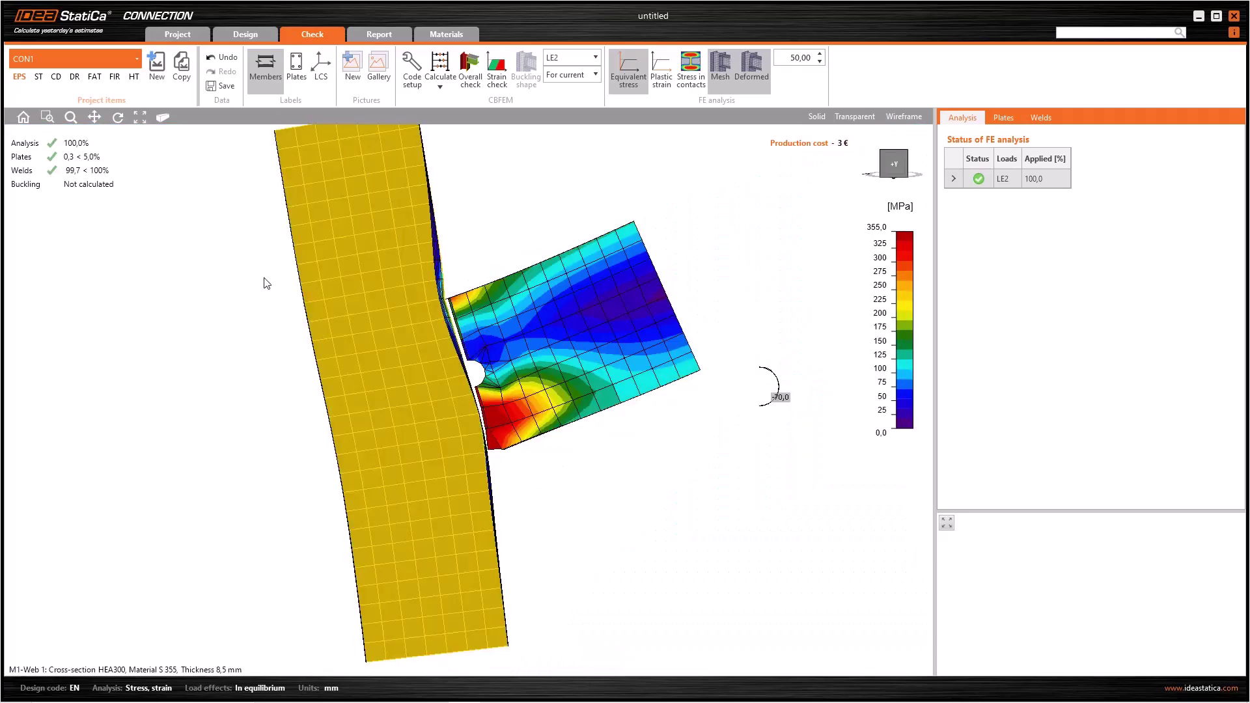